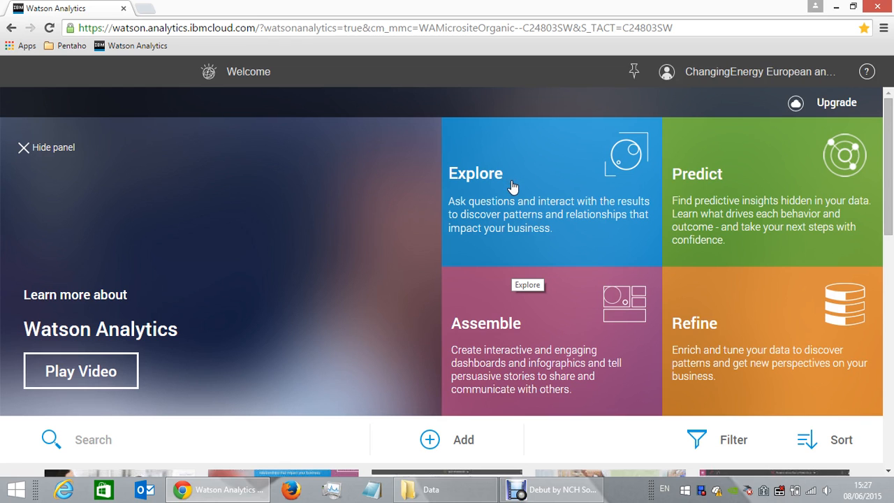
Upload the Kraftwerksliste_2014_1 spreadsheet from the Data folder as a new data set.
click(431, 439)
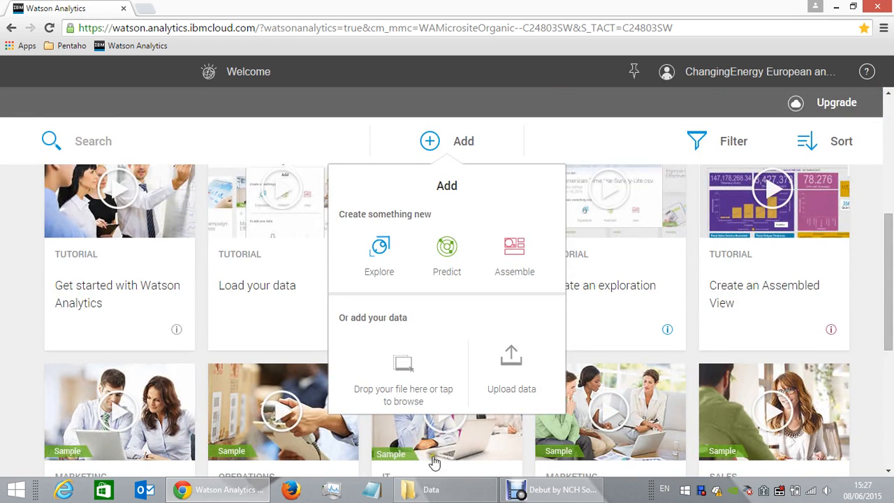
click(427, 490)
drag(412, 144, 398, 381)
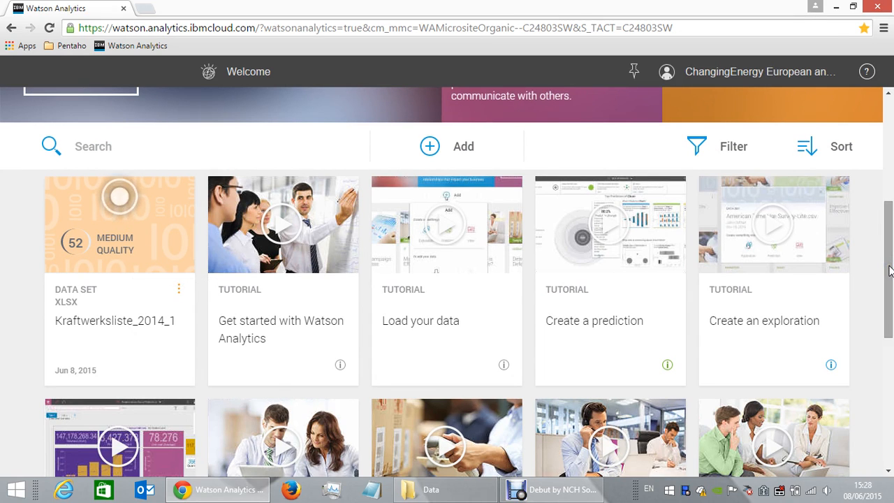
Start a new exploration on the Kraftwerksliste_2014_1 data set.
drag(889, 271, 891, 218)
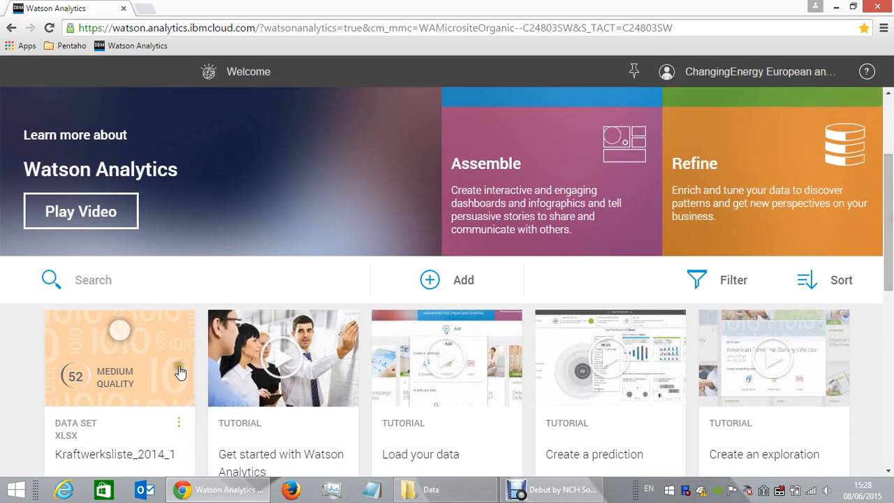
scroll(891, 277, up, 3)
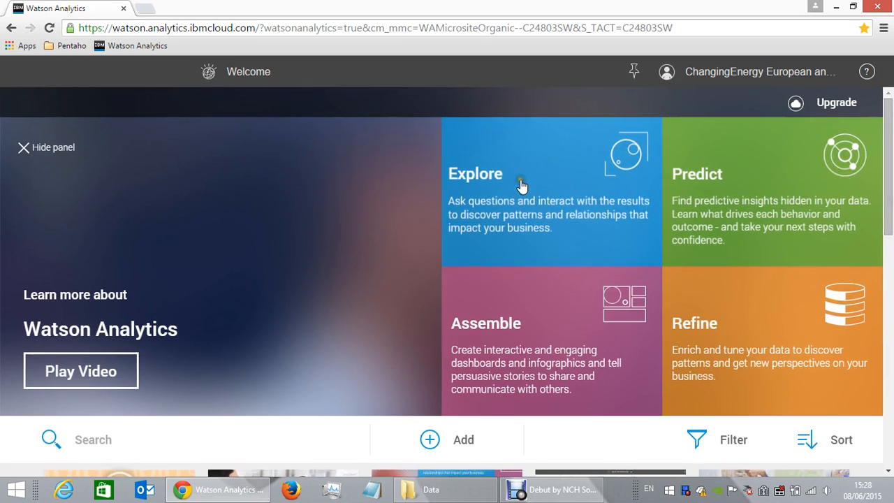
click(522, 185)
click(289, 234)
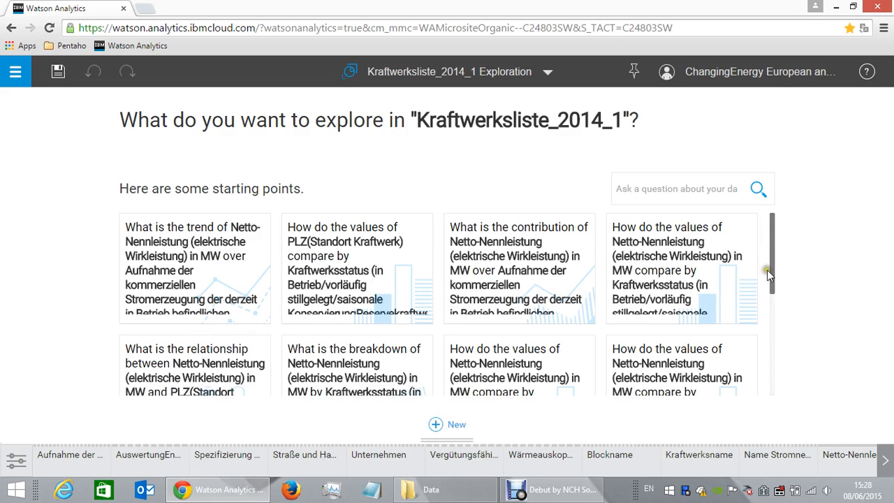
Open the suggested question on the relationship between Netto-Nennleistung and PLZ(Standort Kraftwerk) by Aufnahme der kommerziellen Stromerzeugung.
drag(774, 271, 773, 311)
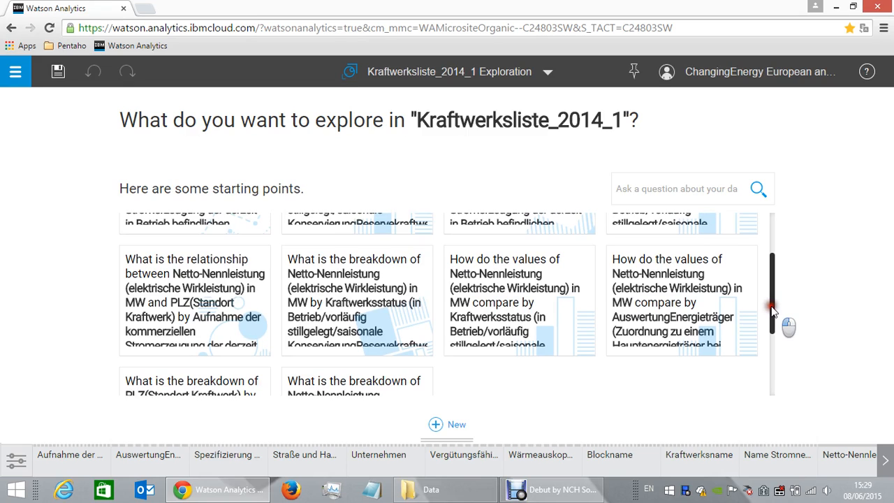
drag(773, 311, 772, 302)
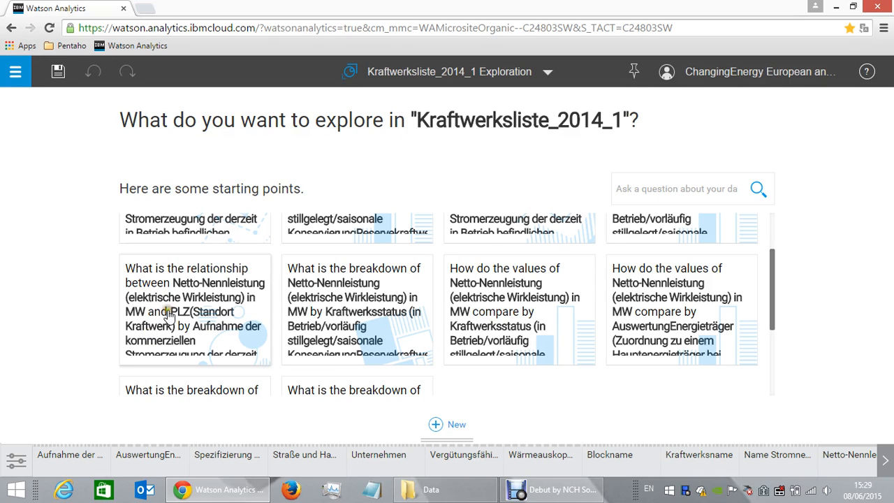
click(220, 304)
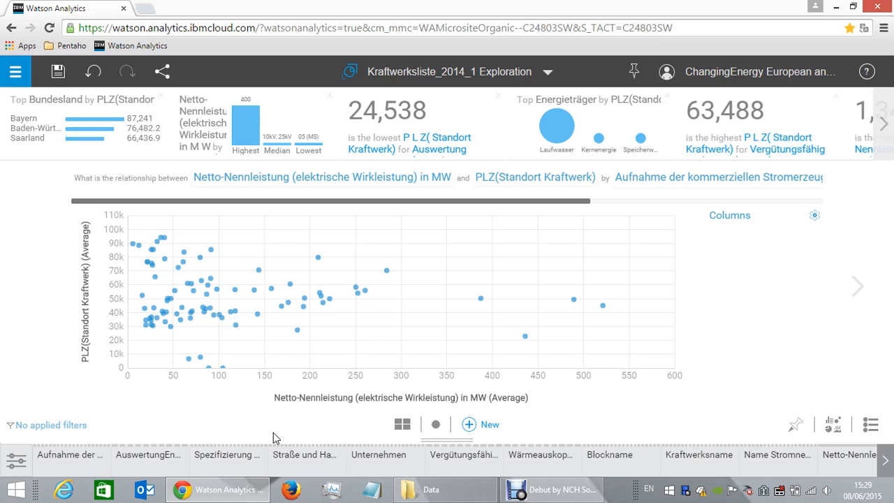
Review the data set's rows and its further columns in the data tray, and hide the tray again.
click(269, 397)
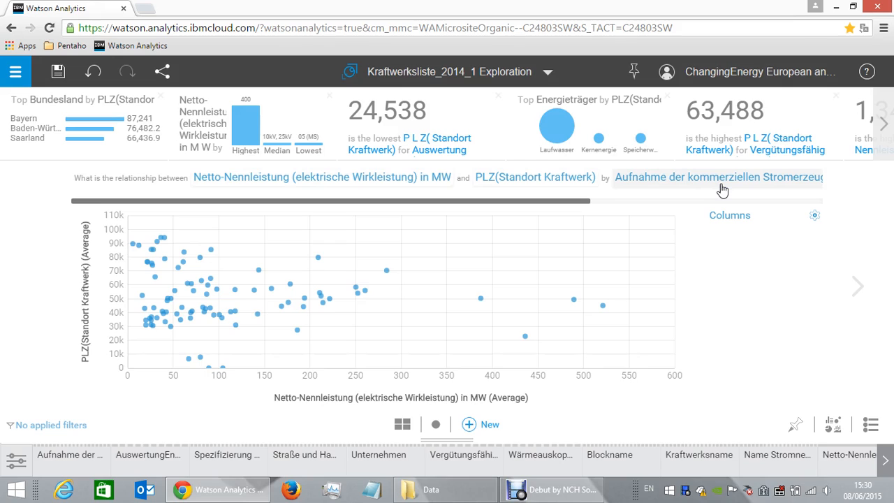
click(439, 442)
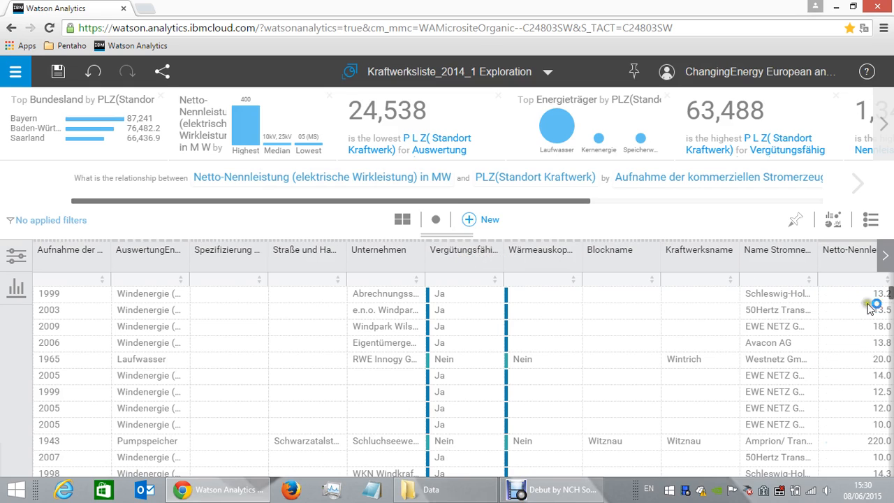
click(884, 257)
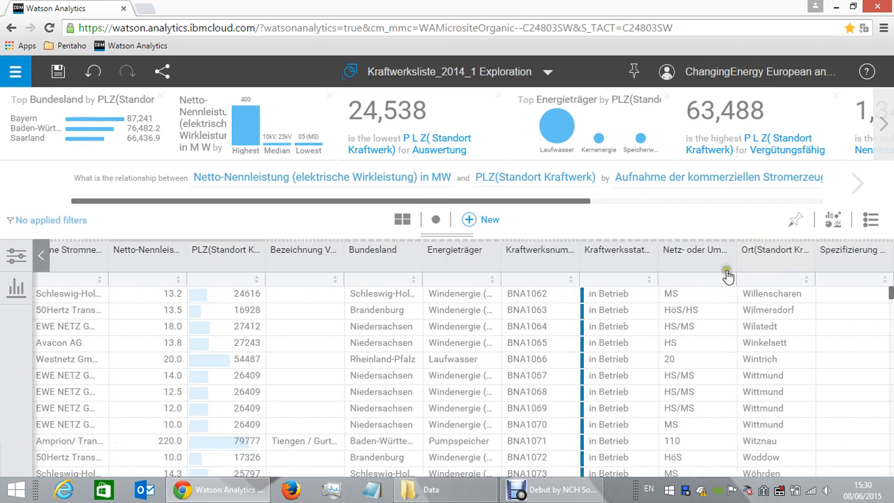
click(453, 236)
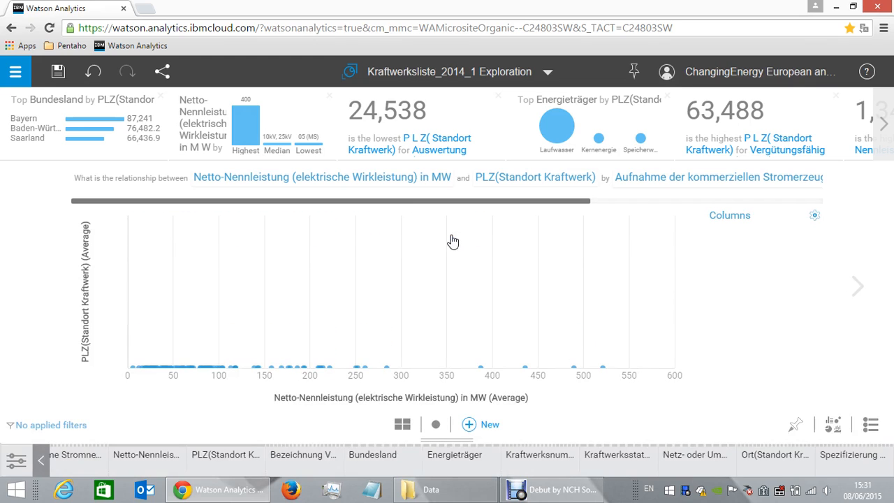
Rename the Energieträger column as Plant Type and close its properties.
right_click(471, 458)
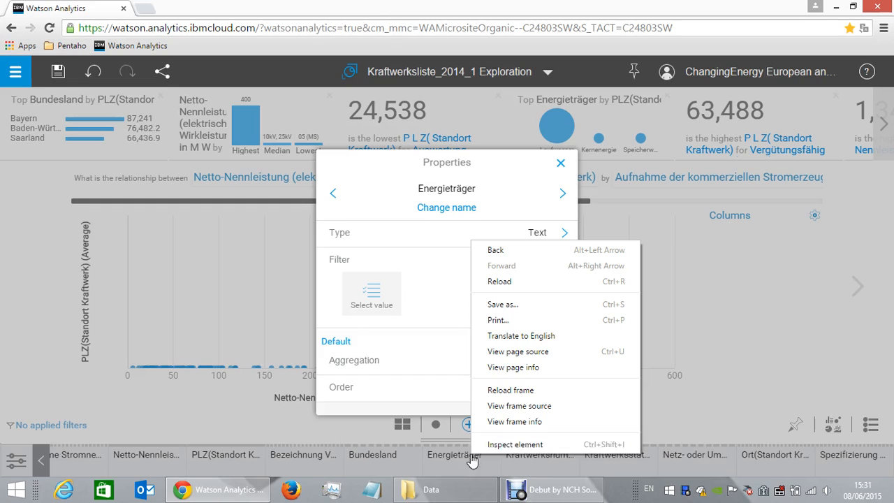
click(459, 206)
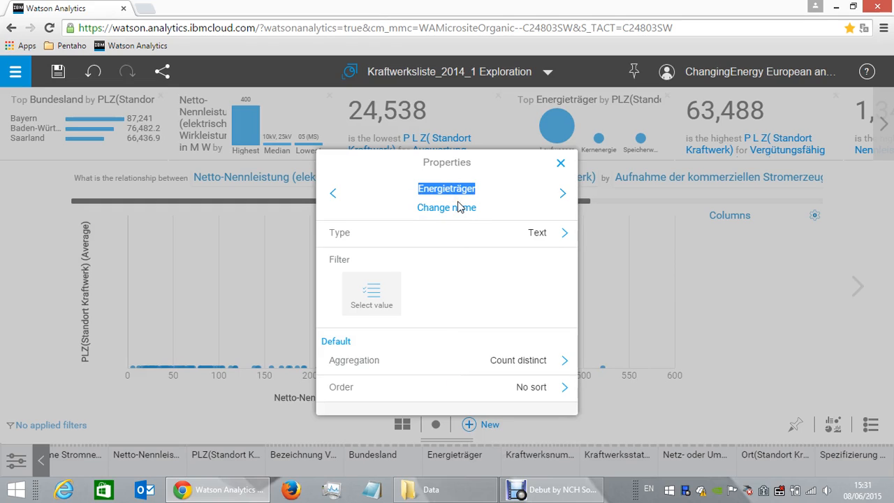
text(Plant )
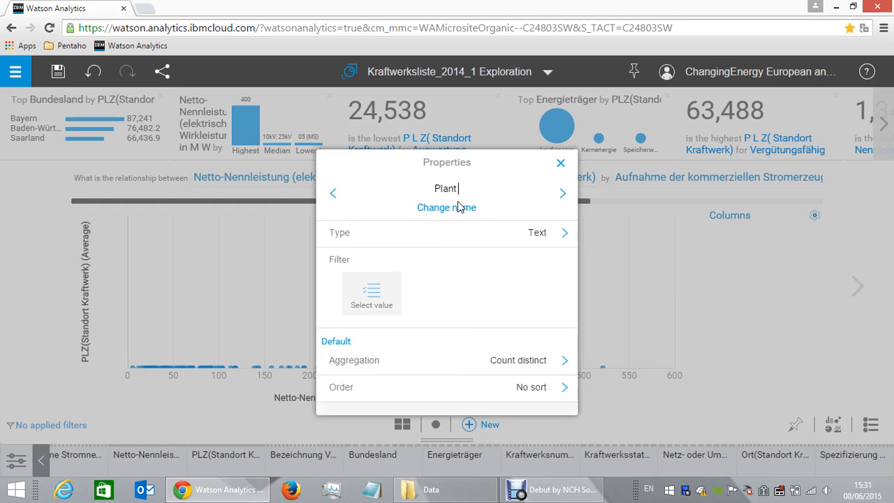
text(Type)
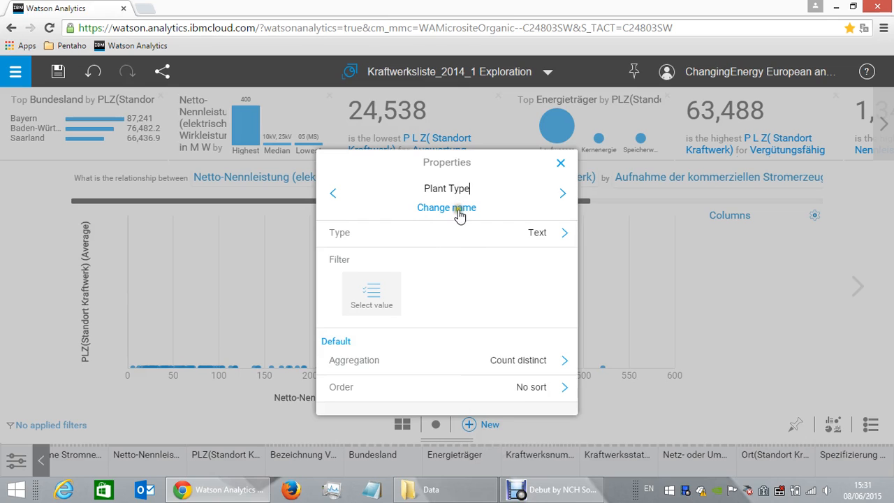
click(458, 209)
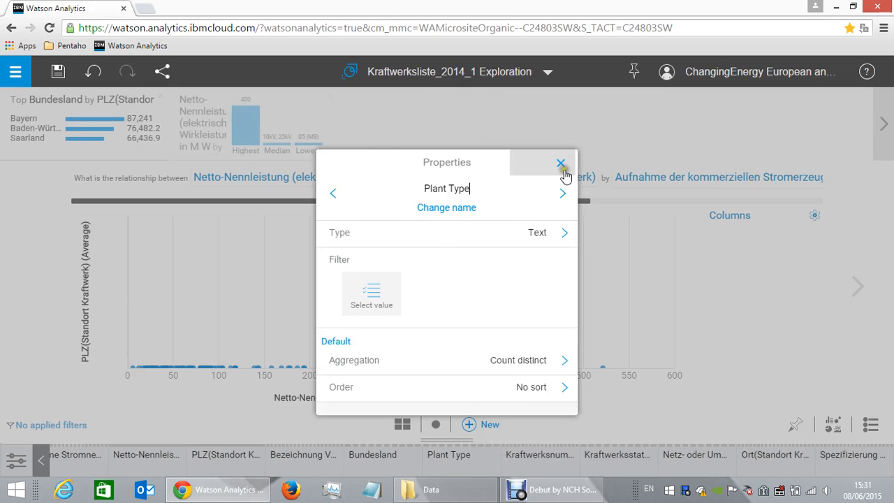
click(560, 164)
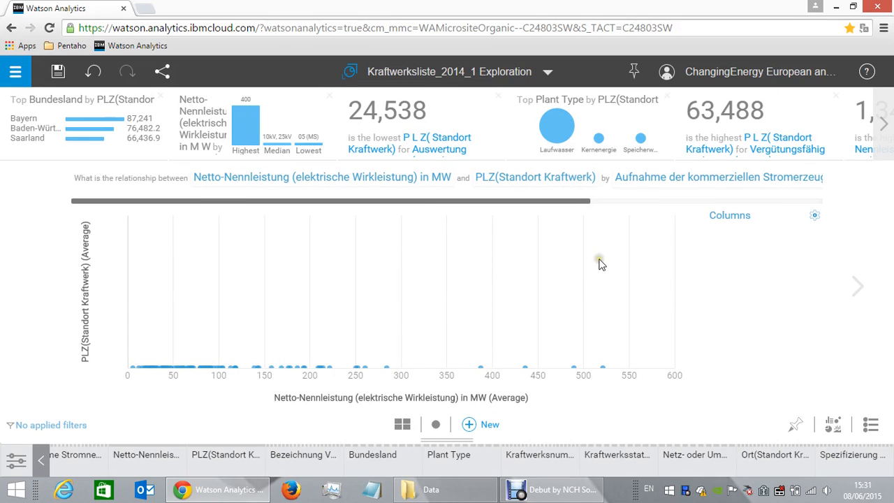
Remove the Aufnahme der kommerziellen Stromerzeugung column from the chart's points and change the visualization to a tree map.
click(816, 216)
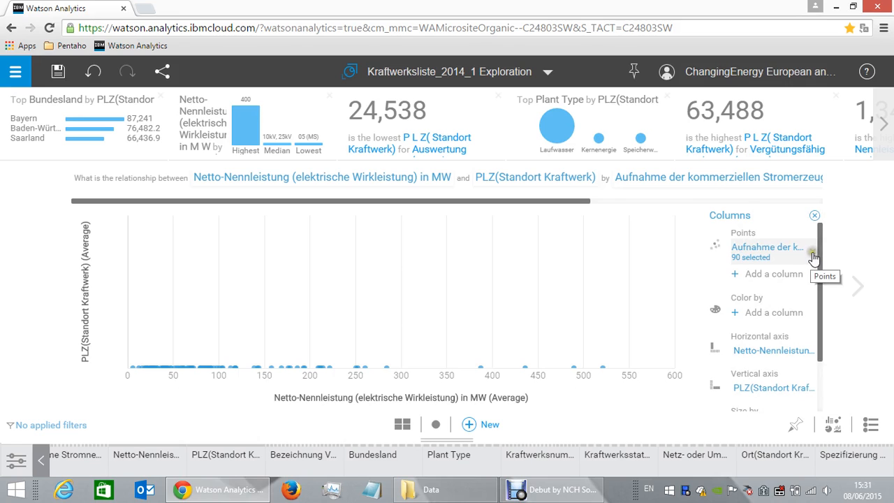
click(812, 253)
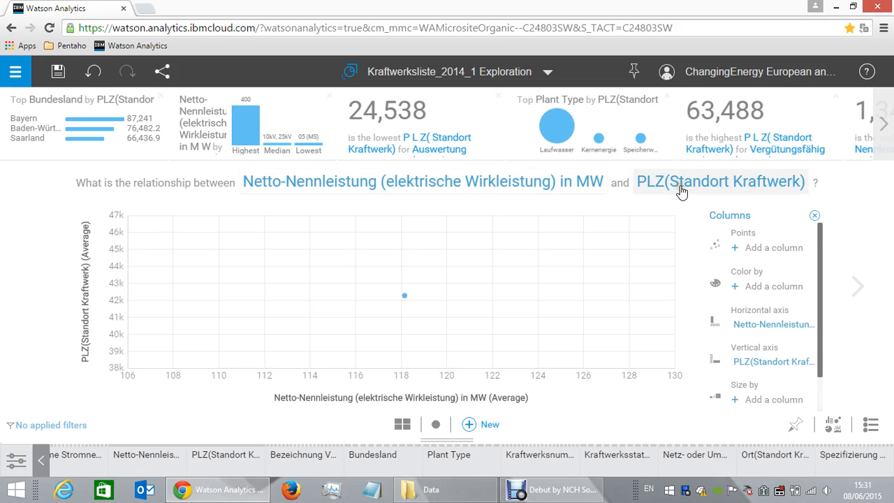
click(834, 427)
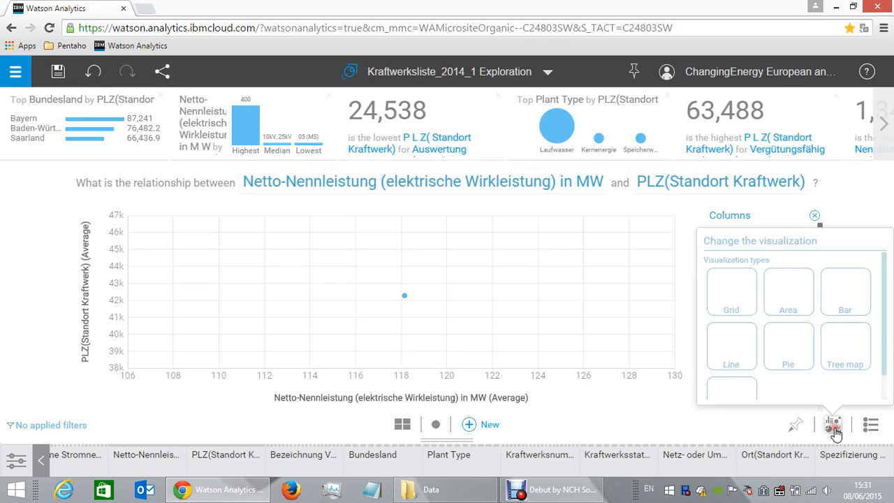
click(838, 349)
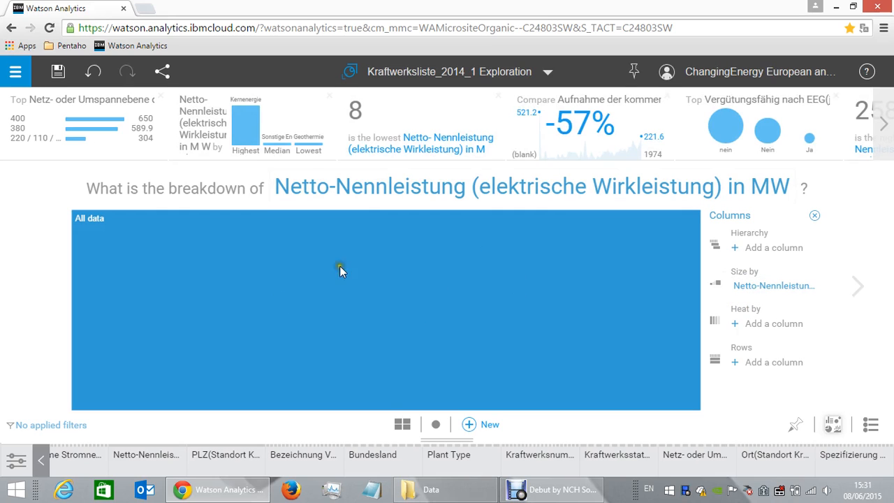
Add the Plant Type column to the tree map as its hierarchy.
mouse_move(325, 308)
click(41, 459)
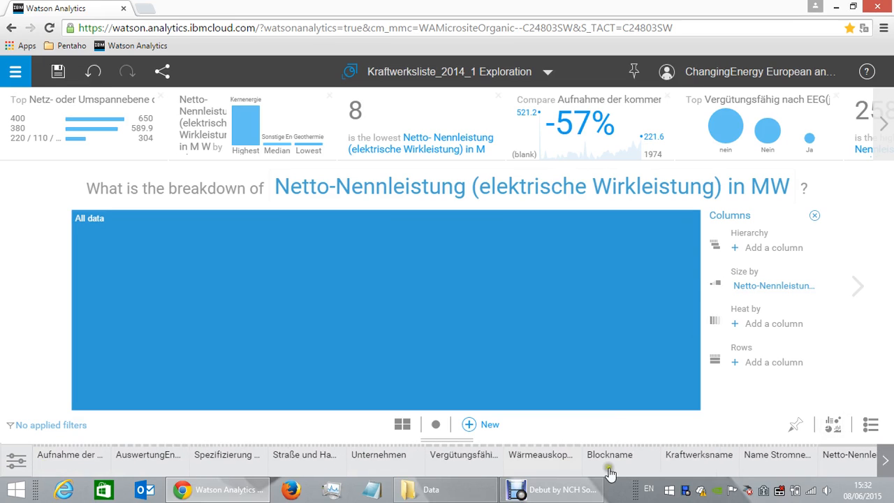
click(884, 468)
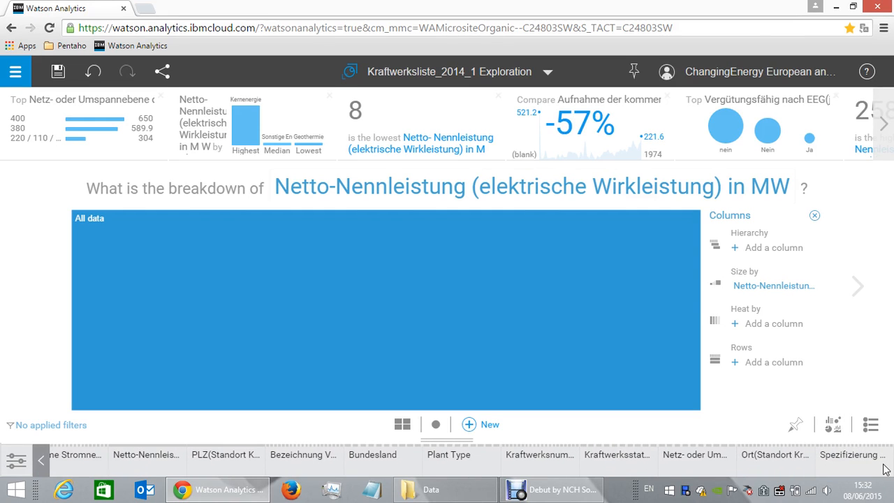
drag(447, 454, 429, 319)
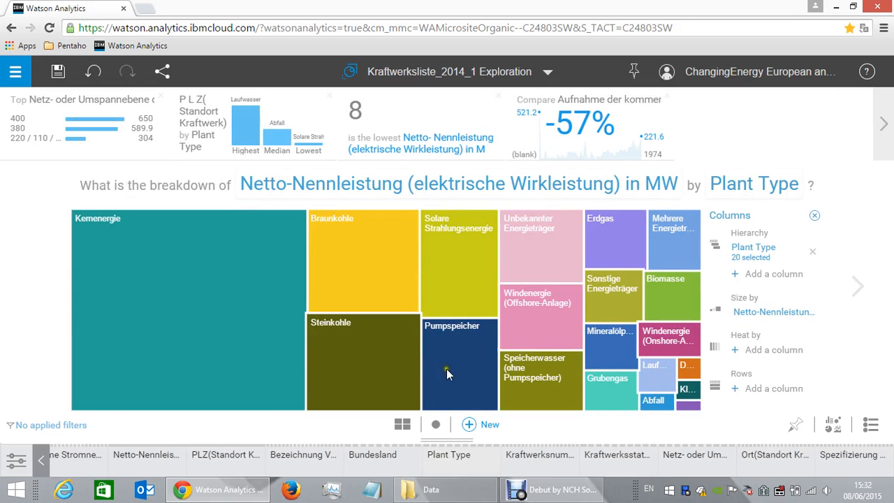
Summarize the Netto-Nennleistung values that size the tree map as Sum.
mouse_move(361, 336)
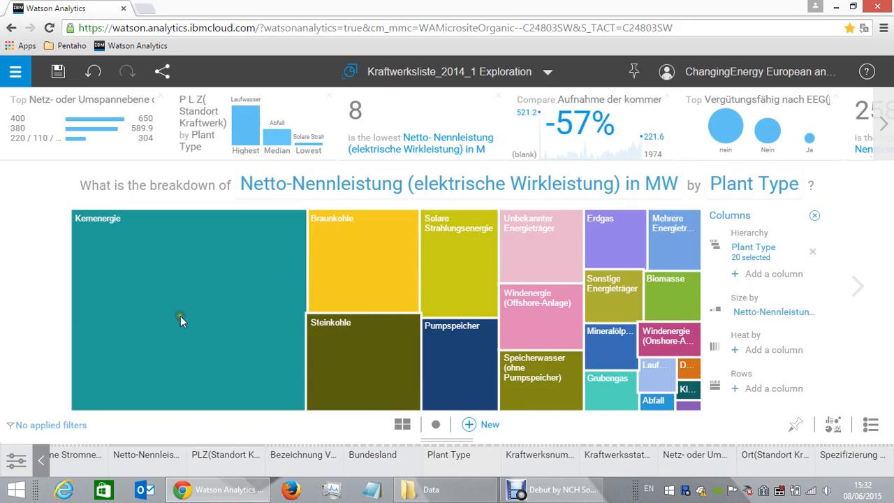
mouse_move(180, 321)
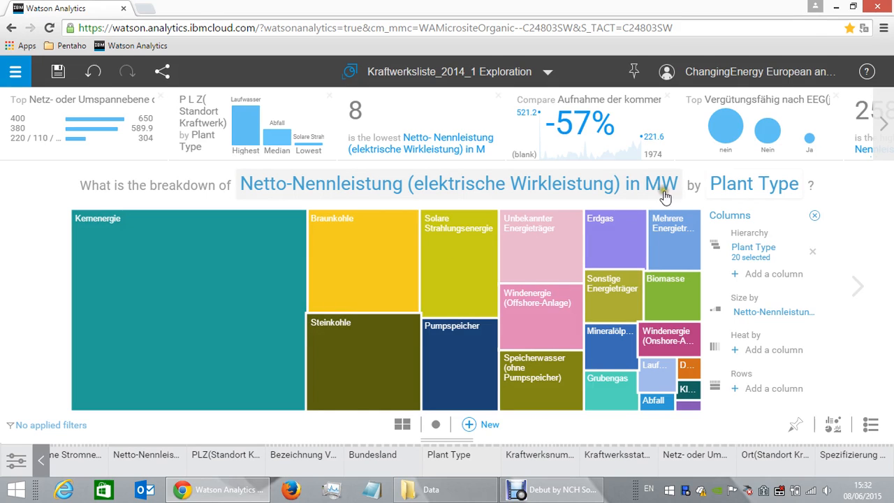
mouse_move(228, 269)
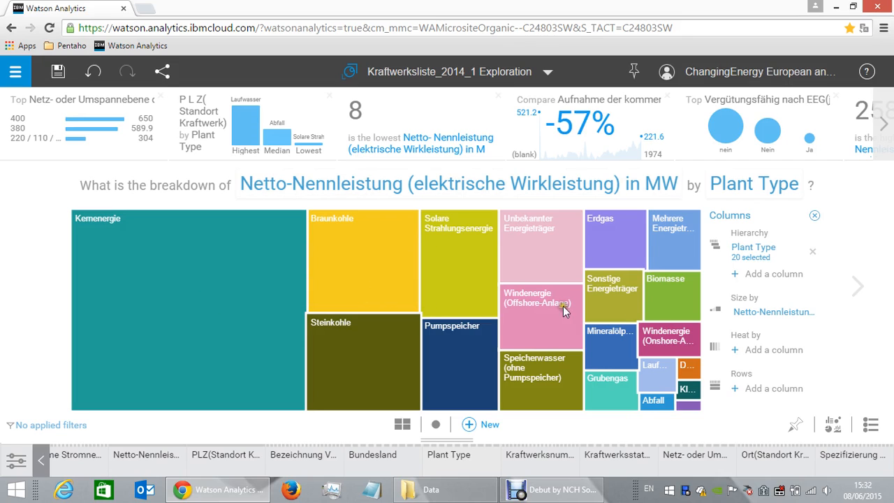
click(760, 313)
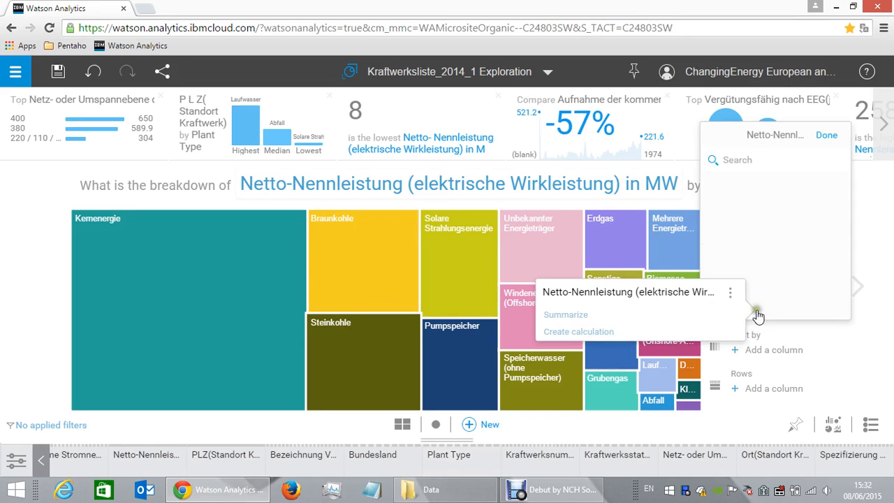
click(626, 315)
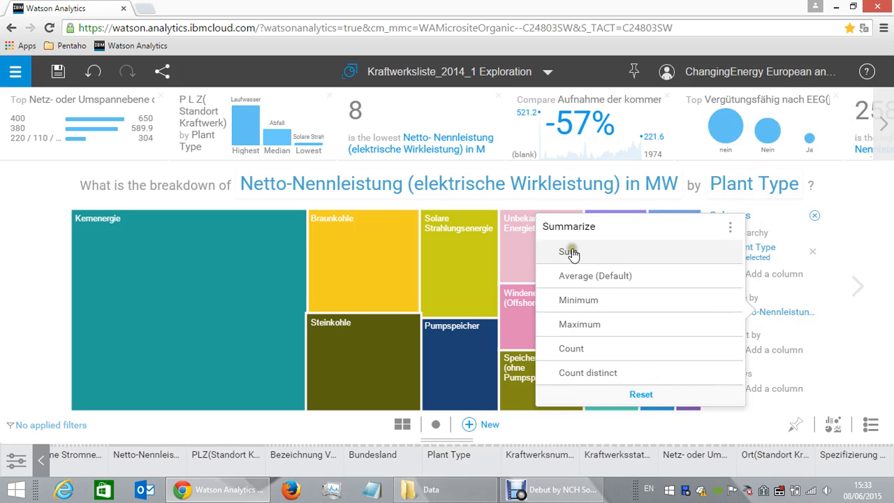
click(571, 252)
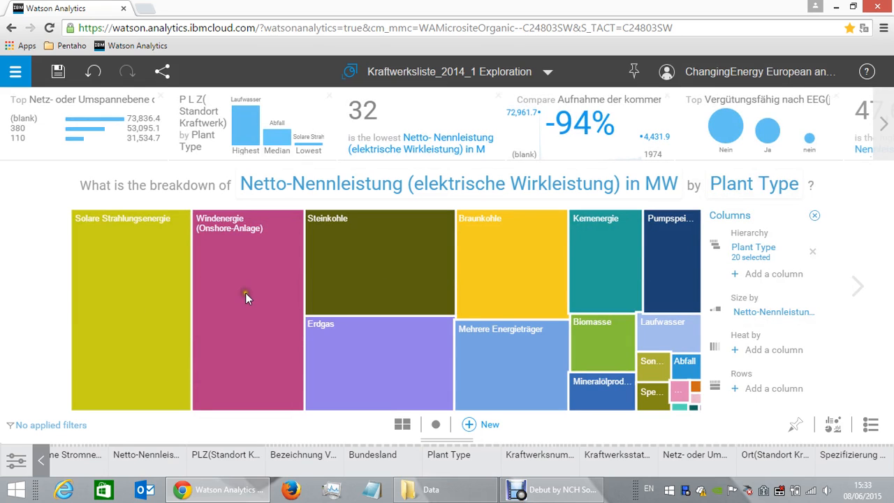
Inspect the summed Netto-Nennleistung of individual plant types in the tree map, such as Windenergie (Onshore-Anlage), Steinkohle and Pumpspeicher.
mouse_move(246, 297)
mouse_move(143, 323)
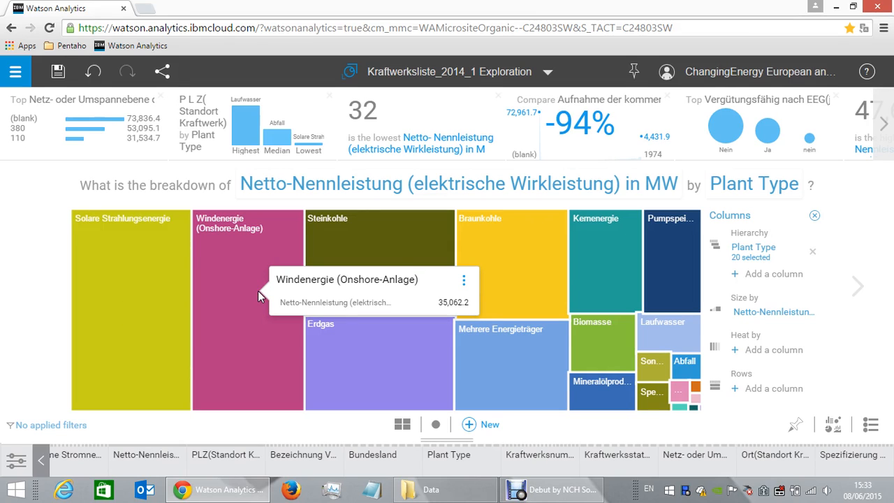
mouse_move(390, 270)
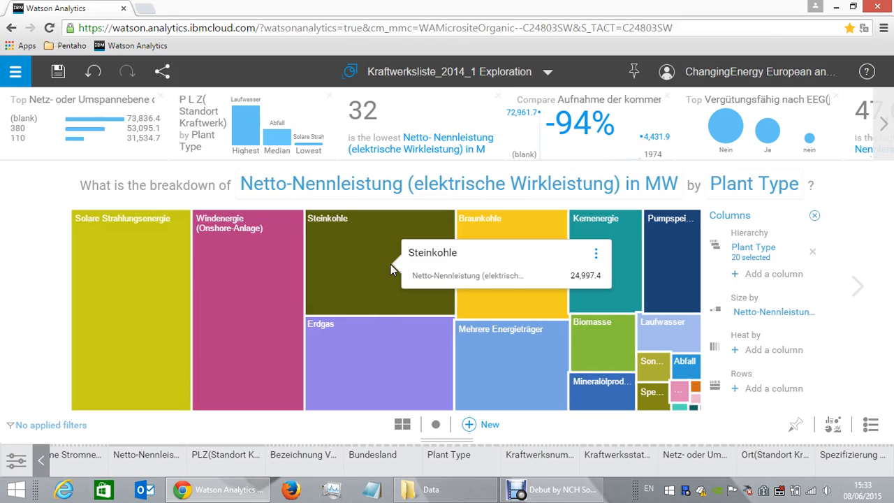
mouse_move(383, 354)
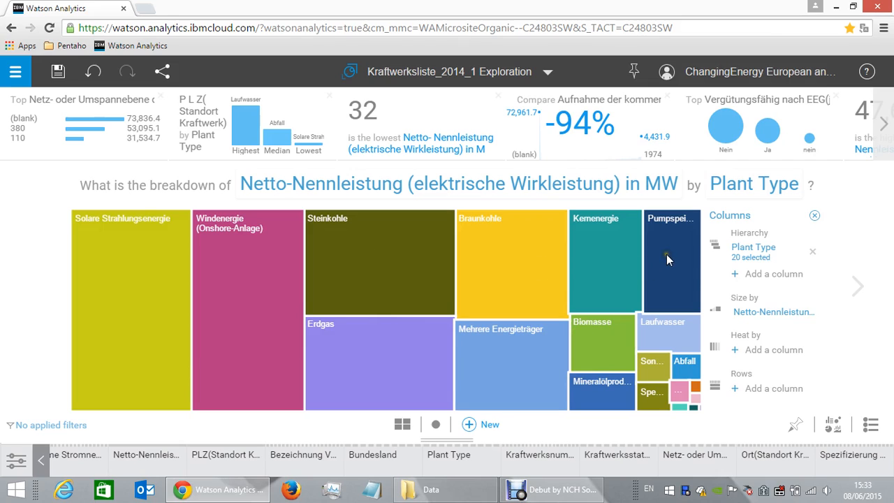
mouse_move(667, 257)
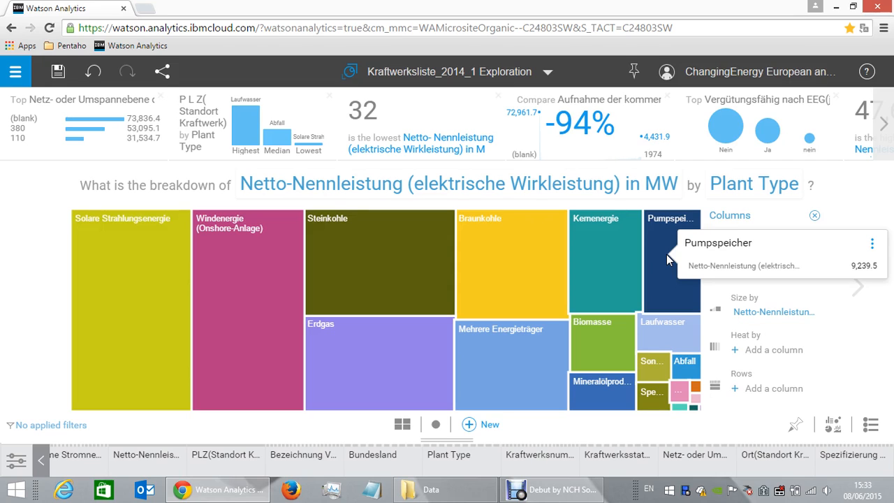
Break down the Netto-Nennleistung of the Pumpspeicher plant type by Bundesland.
click(663, 257)
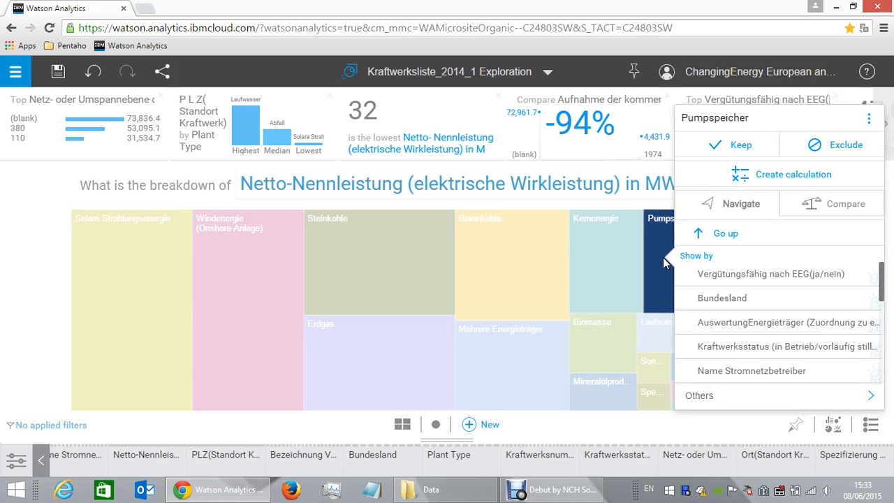
click(718, 299)
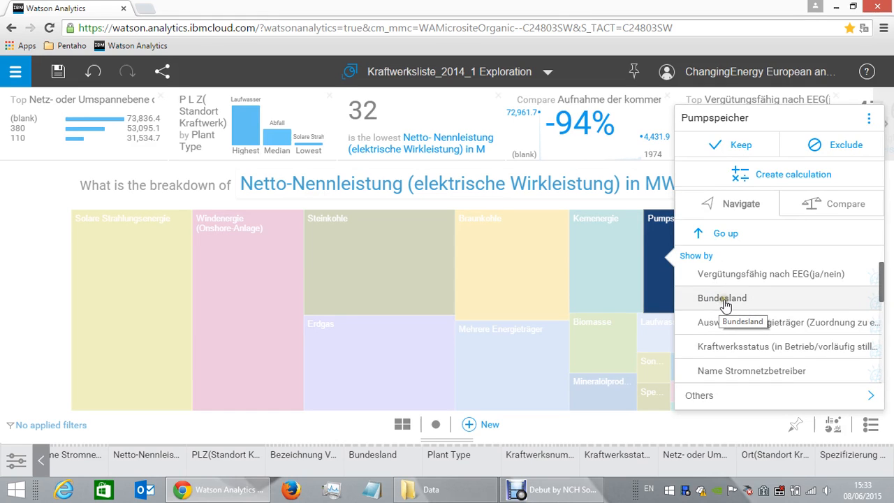
click(721, 300)
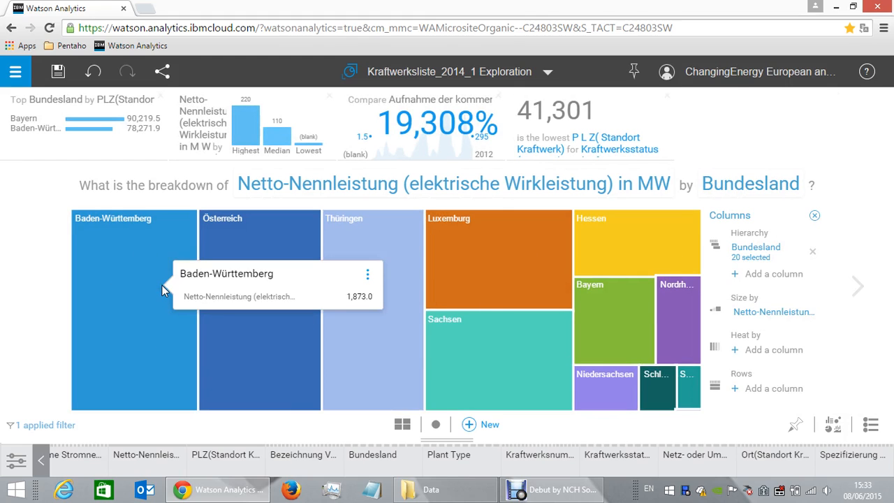
Inspect the Pumpspeicher capacity of regions such as Österreich and Luxemburg, and undo the drill-down to return to the Plant Type breakdown.
mouse_move(274, 314)
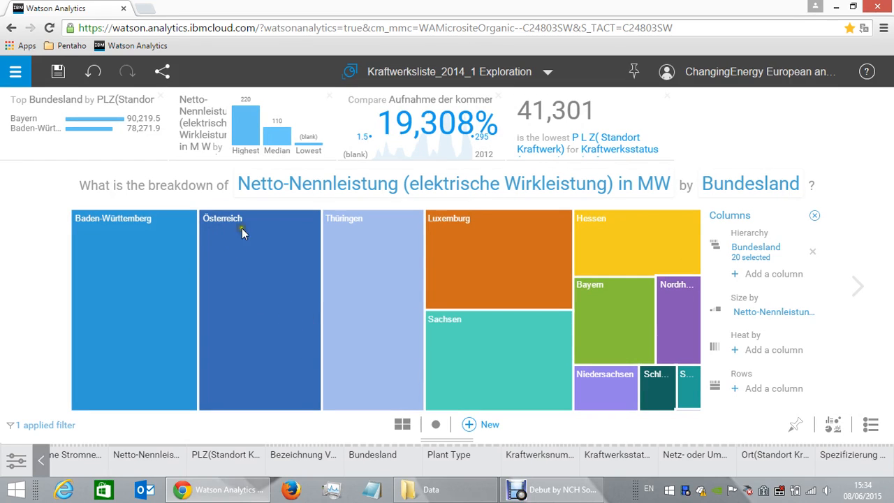
mouse_move(245, 227)
mouse_move(513, 278)
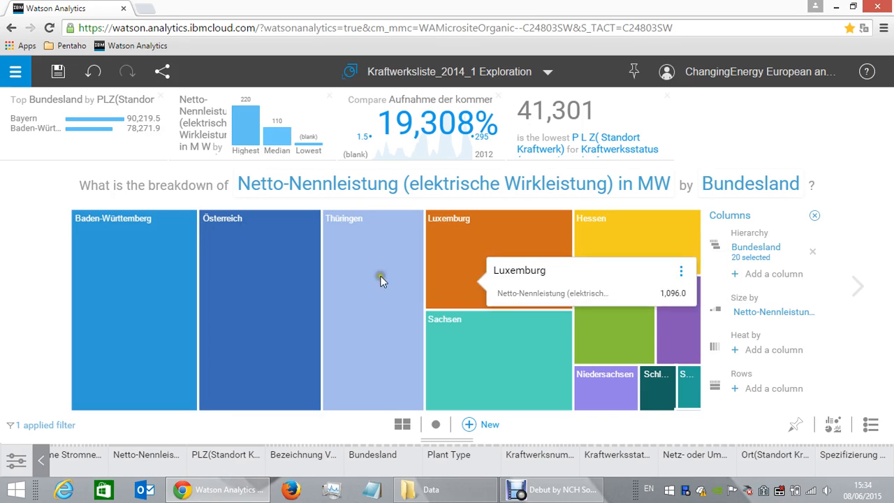
click(93, 73)
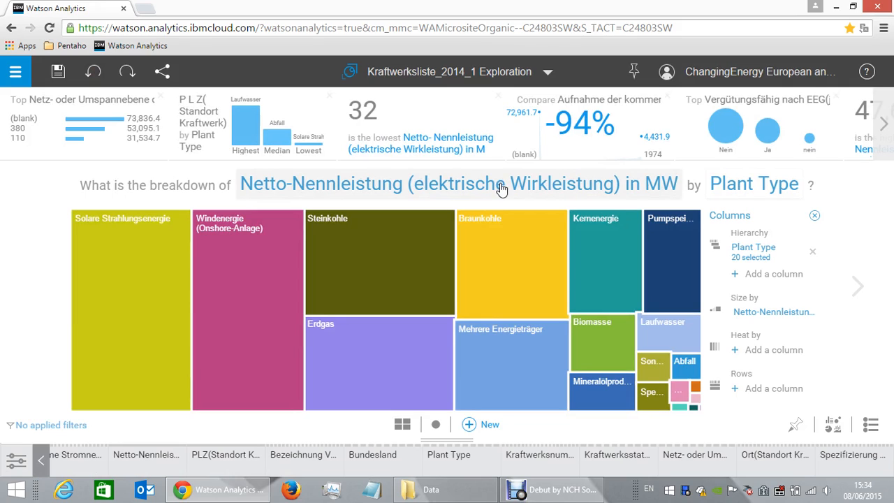
Add a filter on the Bundesland column and include Baden-Württemberg, Bayern, Berlin and Brandenburg.
click(31, 427)
click(34, 356)
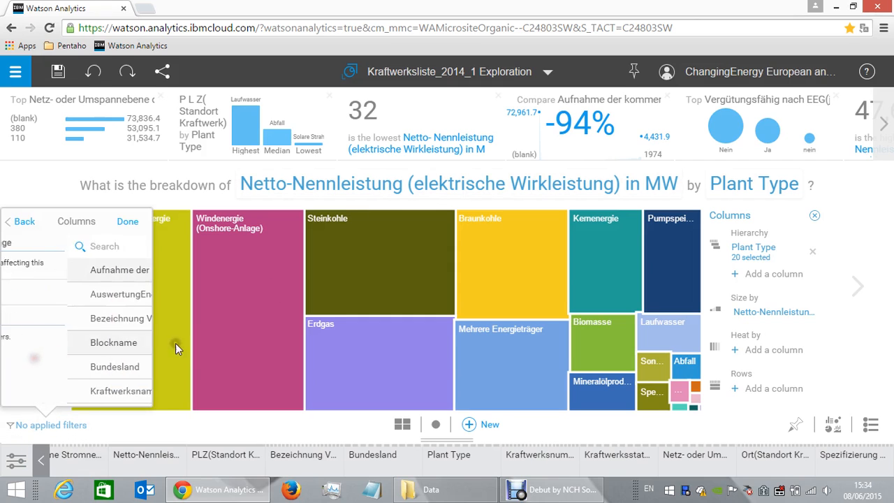
click(69, 390)
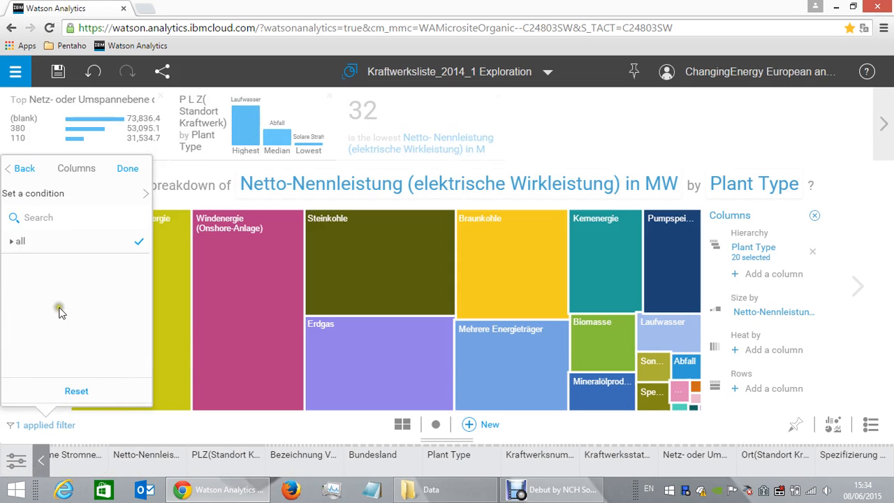
click(11, 241)
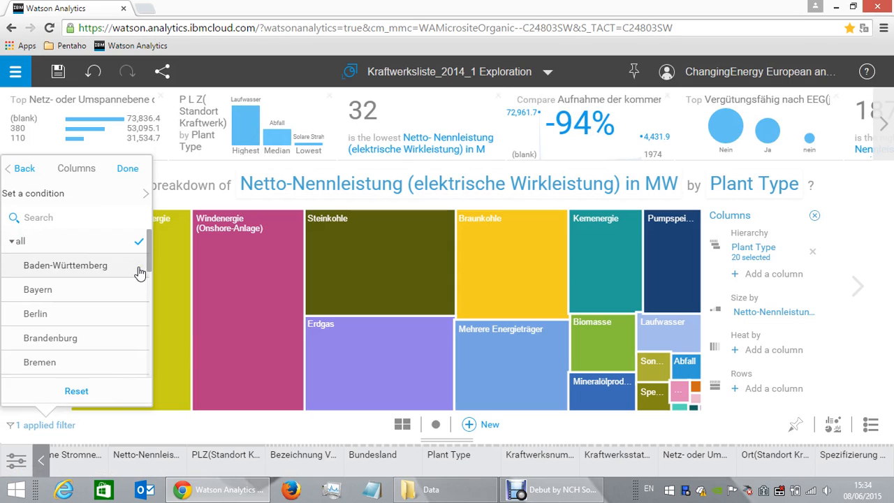
click(139, 316)
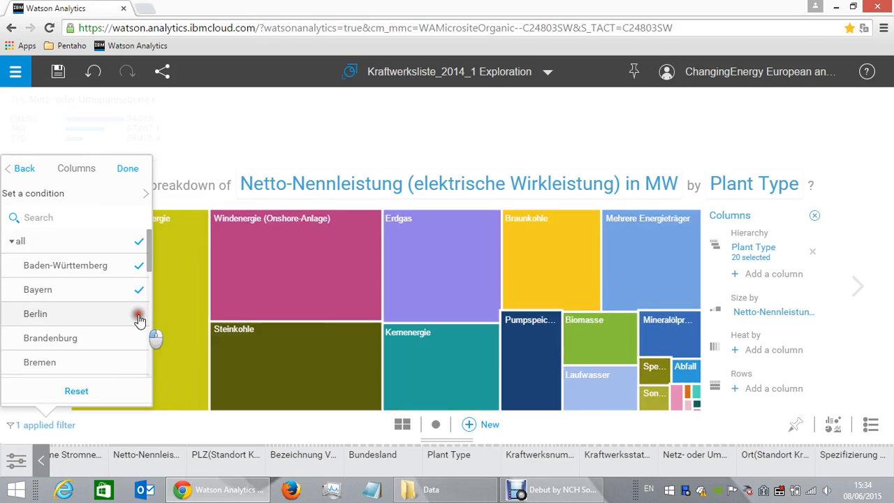
click(139, 343)
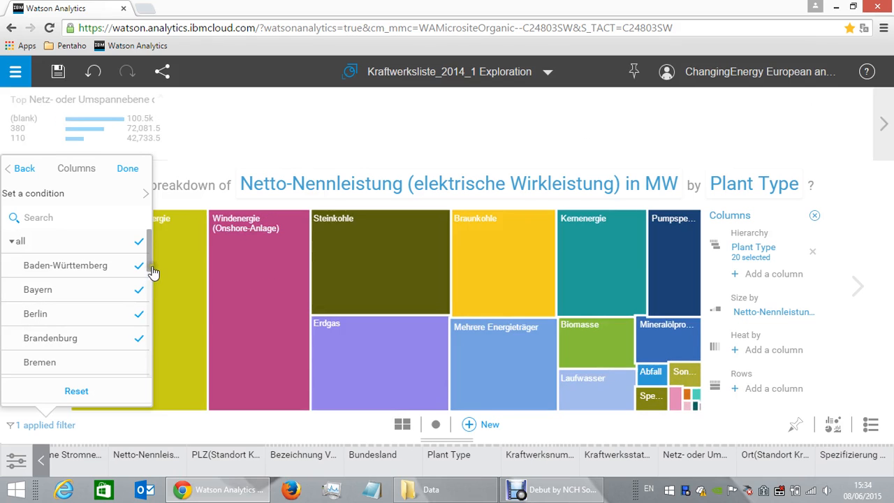
Include Bremen, Hamburg, Hessen and Mecklenburg-Vorpommern in the Bundesland filter.
scroll(152, 281, down, 1)
drag(149, 267, 148, 290)
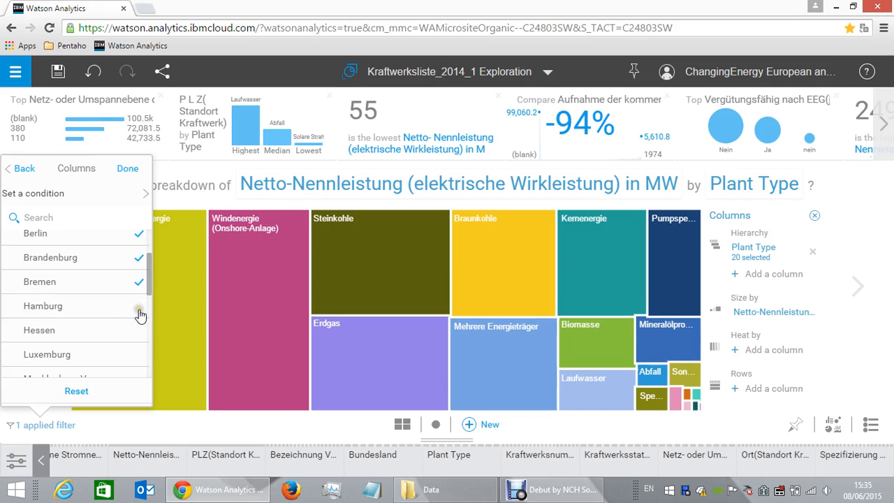
click(138, 333)
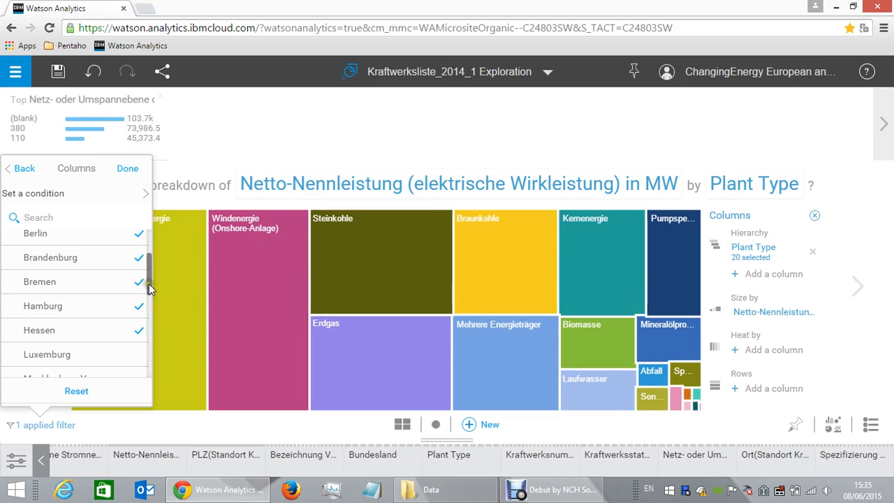
drag(149, 288, 163, 322)
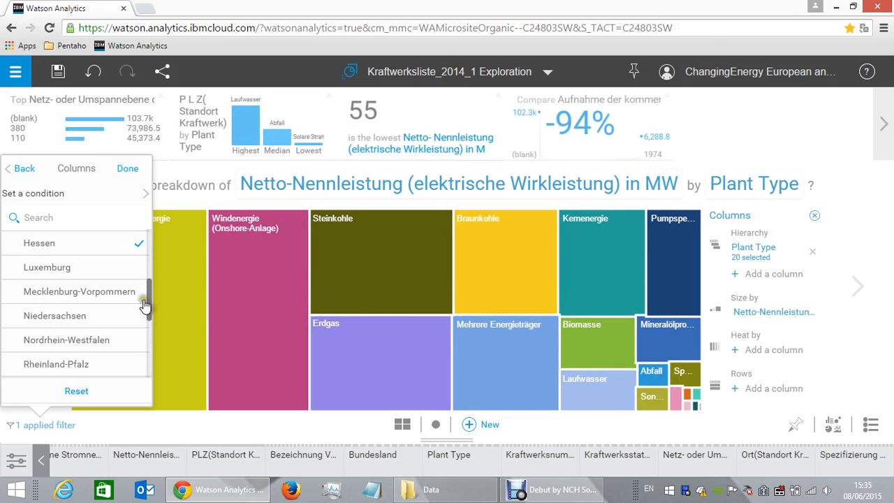
click(136, 316)
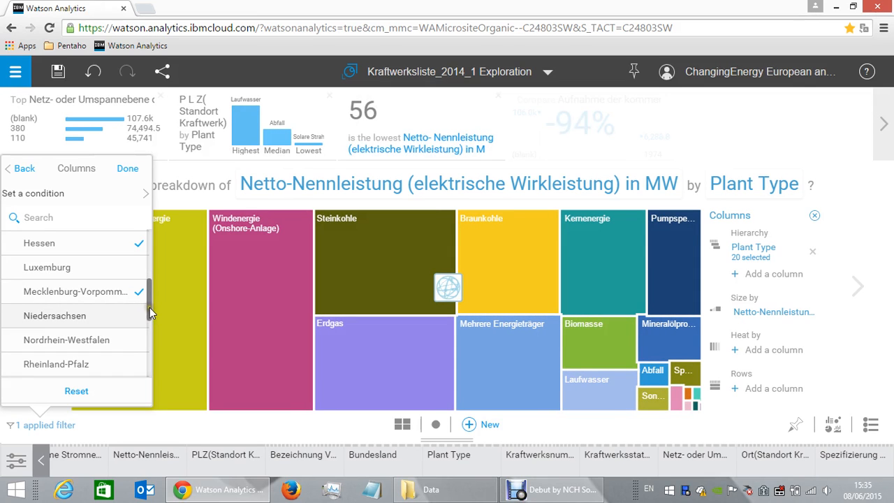
Include Nordrhein-Westfalen, Rheinland-Pfalz, Saarland and Sachsen in the Bundesland filter.
drag(150, 308, 151, 324)
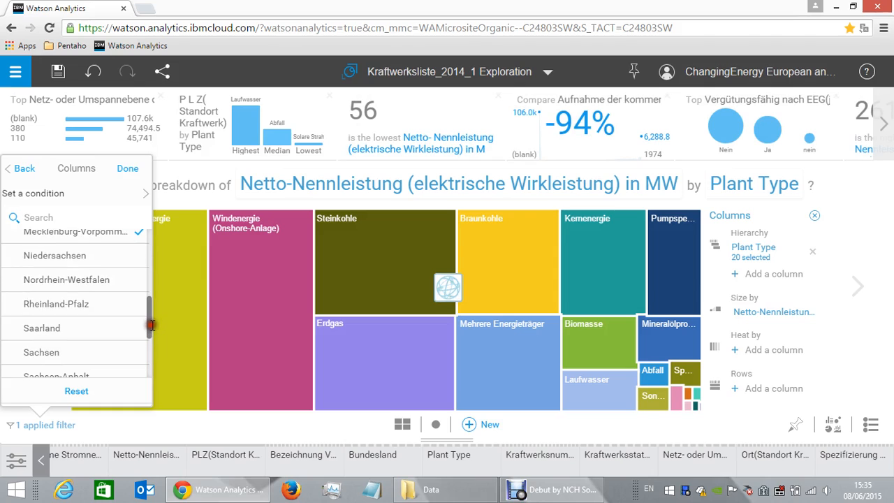
click(140, 284)
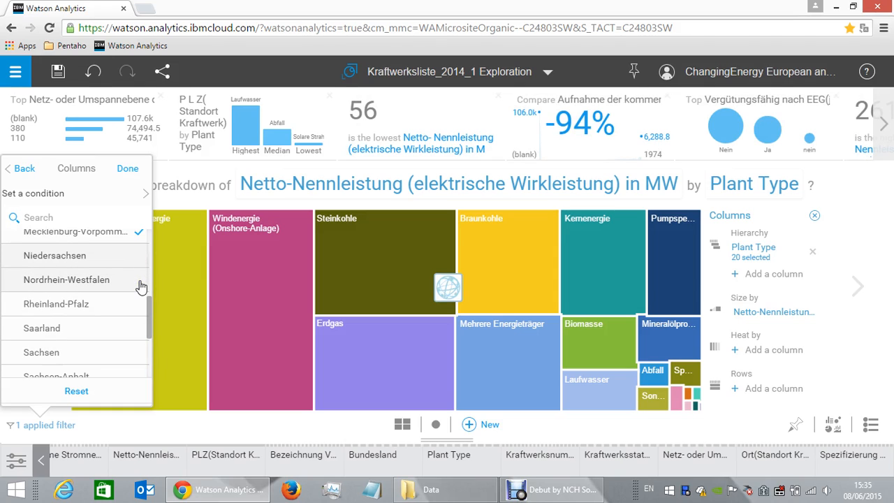
click(140, 285)
click(140, 310)
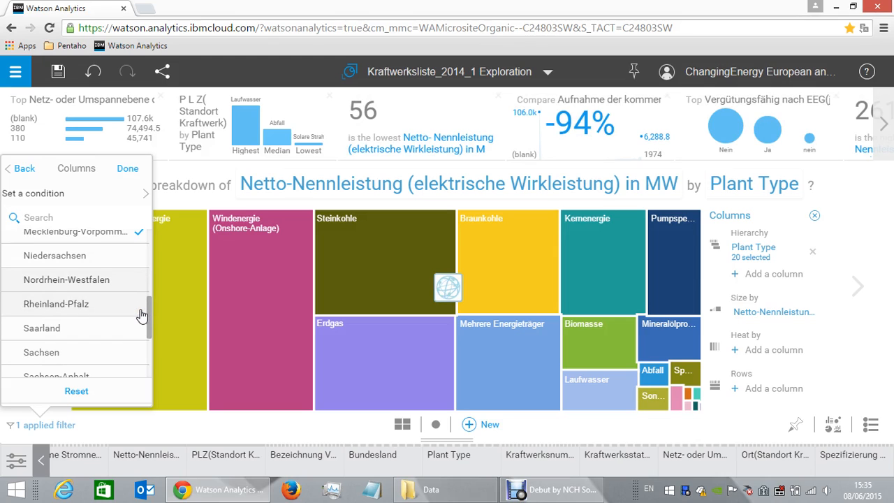
click(140, 311)
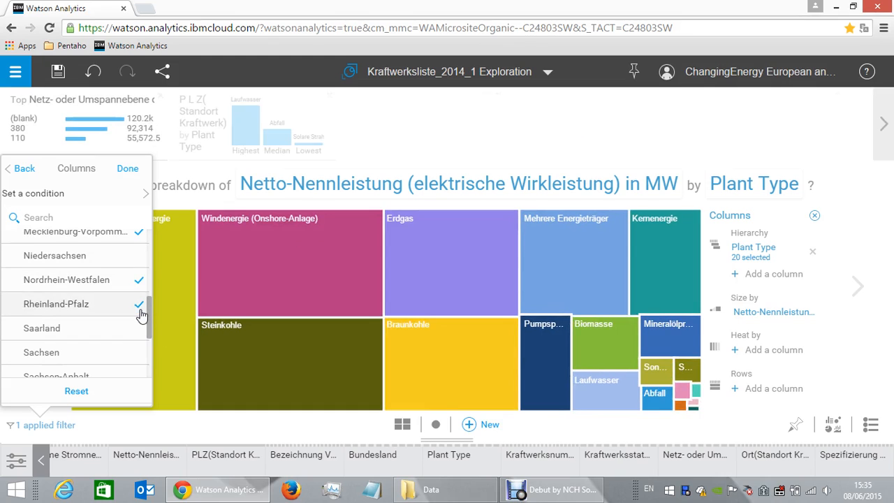
click(141, 336)
click(140, 359)
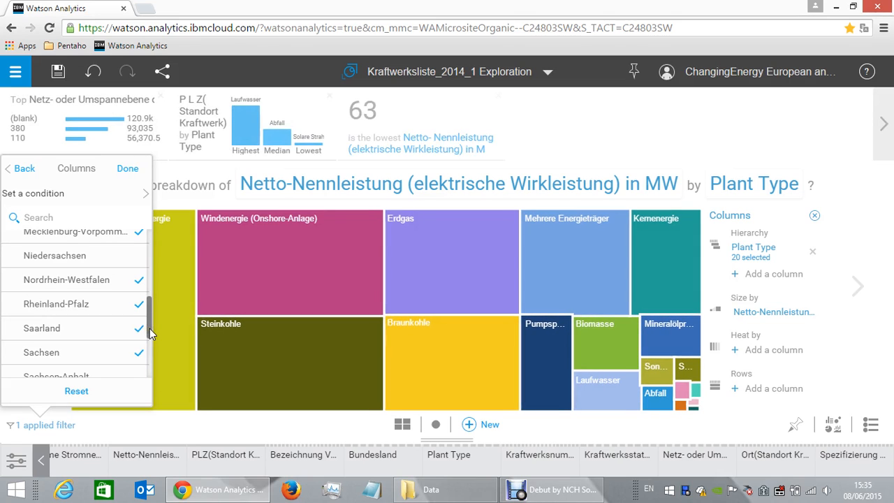
Include Sachsen-Anhalt, Schleswig-Holstein, Thüringen and the skipped Niedersachsen in the Bundesland filter.
drag(149, 329, 159, 368)
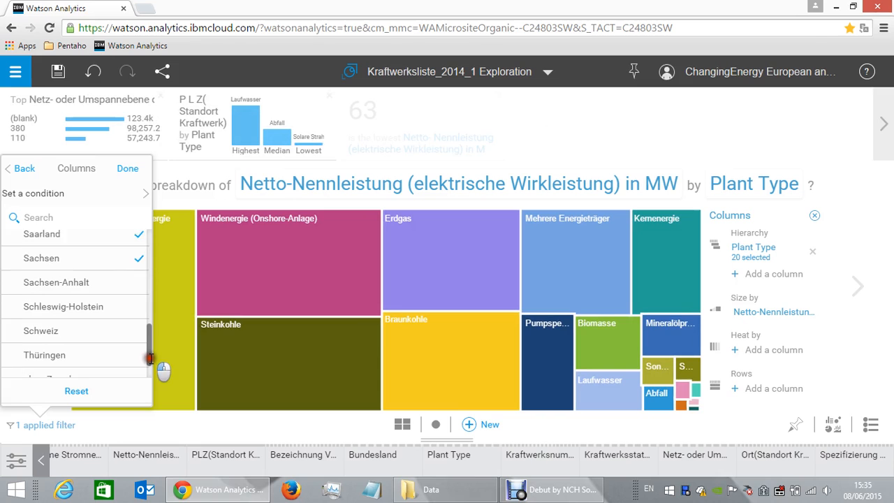
click(137, 282)
click(136, 301)
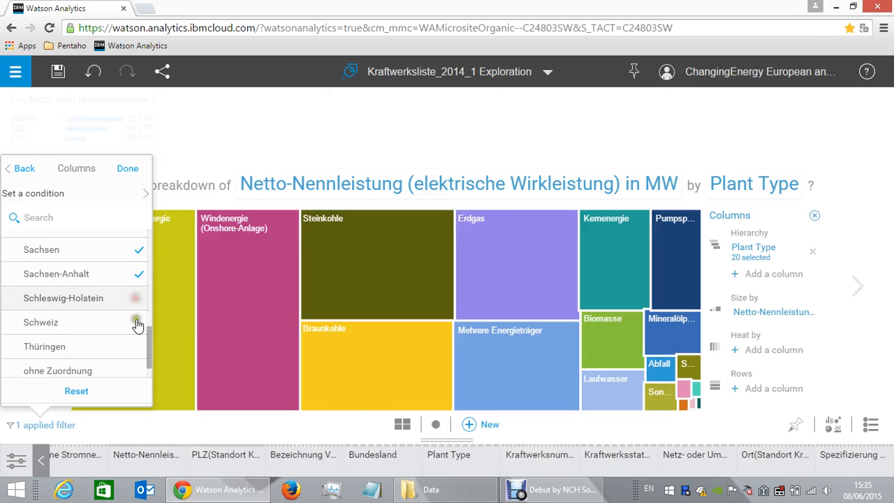
click(137, 334)
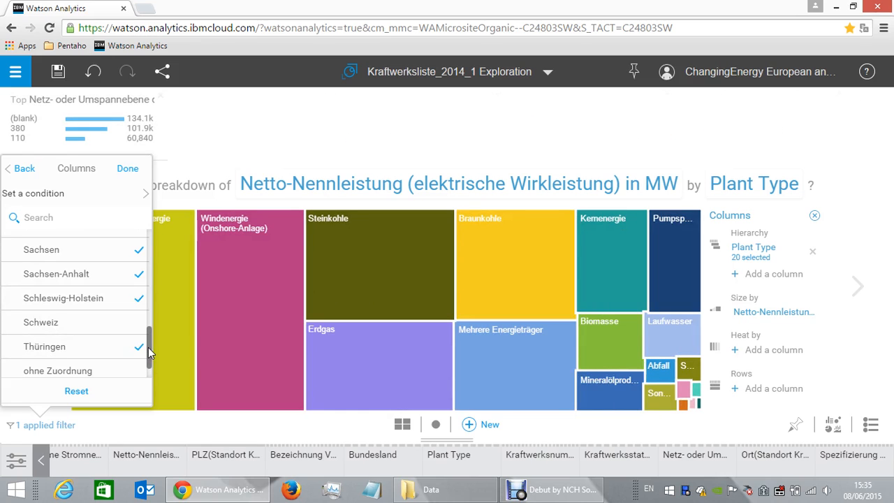
drag(148, 347, 149, 305)
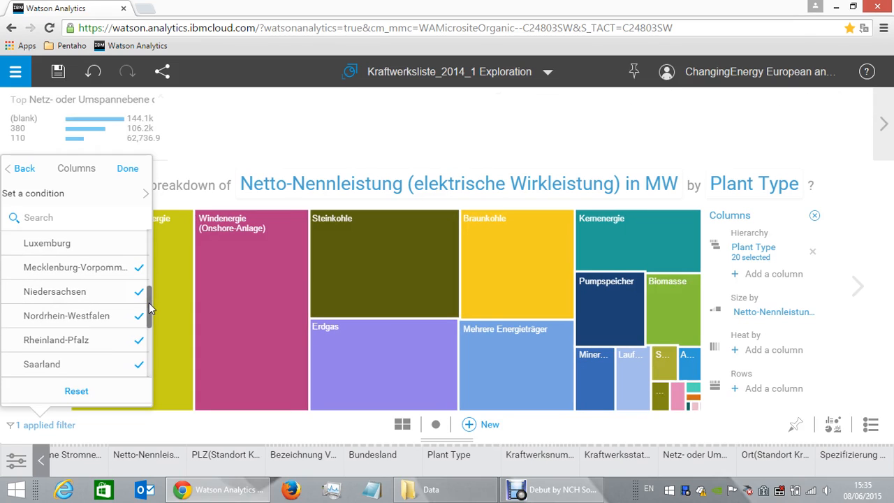
Deselect the all entry so only the individually chosen German states count, and finish the Bundesland filter.
drag(149, 307, 151, 241)
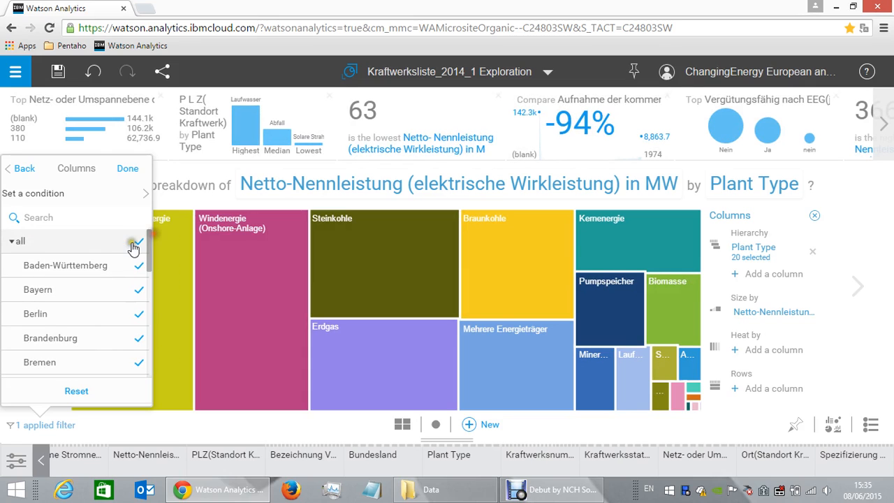
click(142, 231)
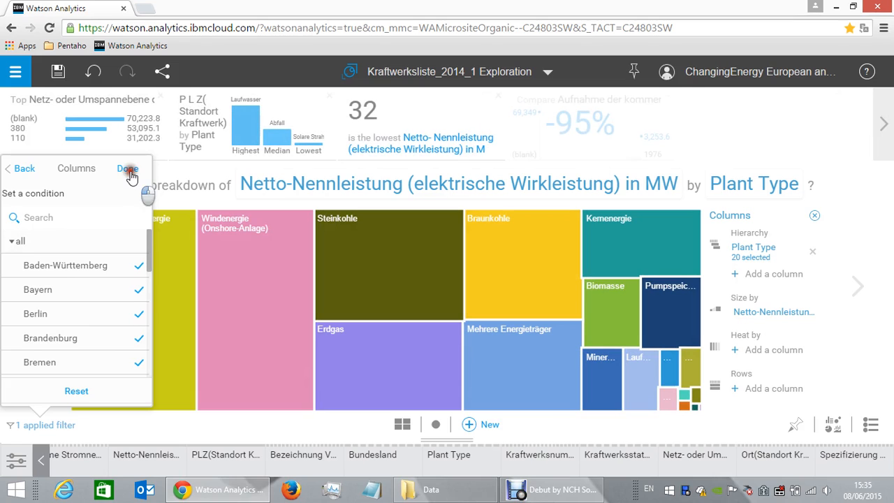
click(129, 171)
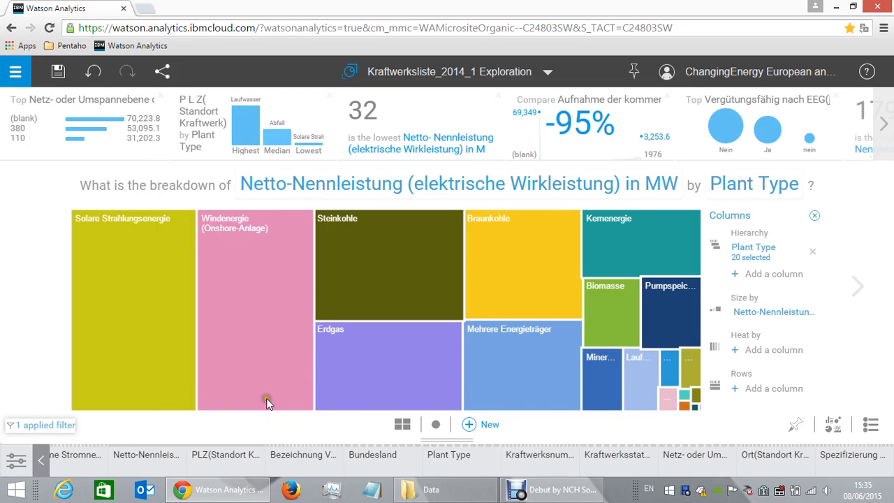
Inspect the filtered Netto-Nennleistung of plant types including Pumpspeicher, Solare Strahlungsenergie, Steinkohle, Erdgas, Braunkohle and Mehrere Energieträger.
mouse_move(674, 318)
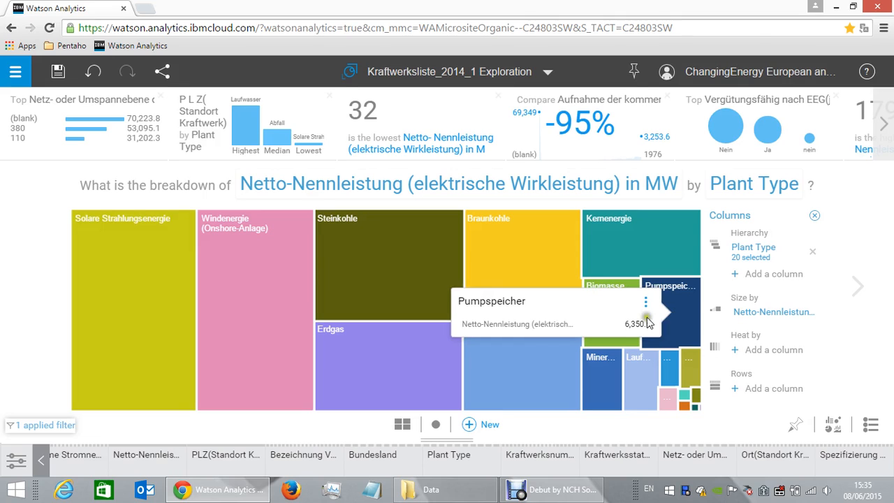
mouse_move(132, 303)
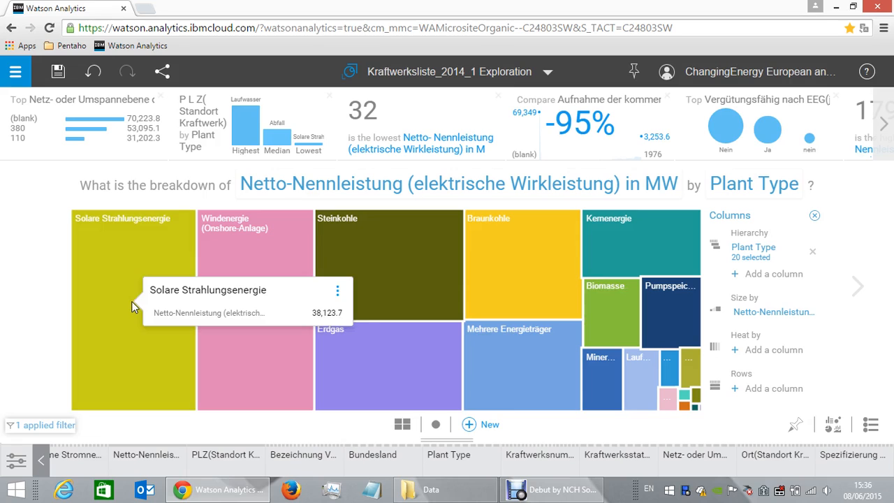
mouse_move(263, 311)
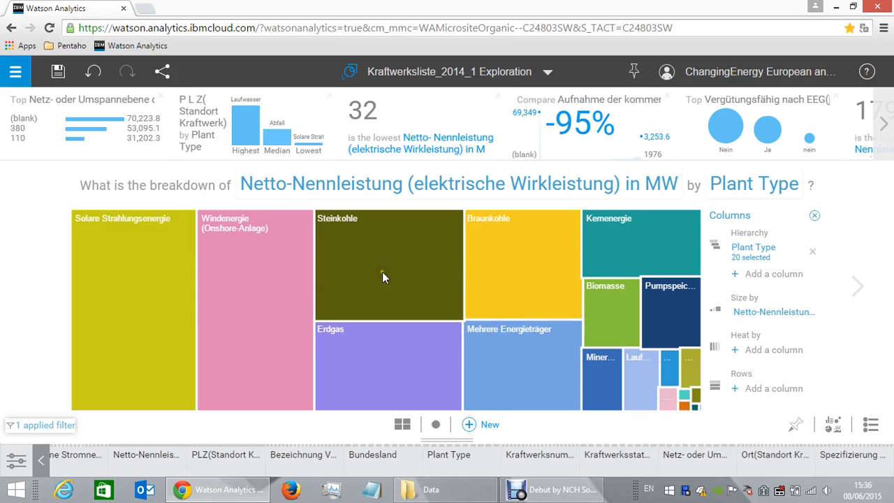
mouse_move(407, 266)
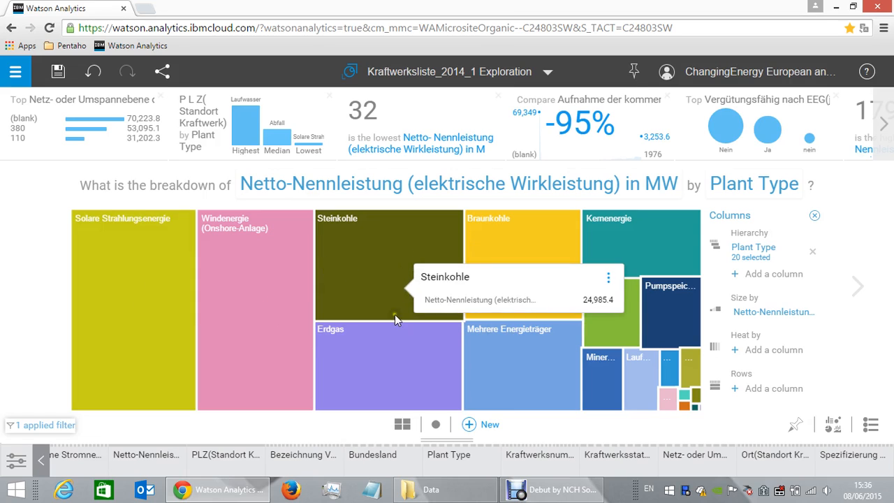
mouse_move(391, 356)
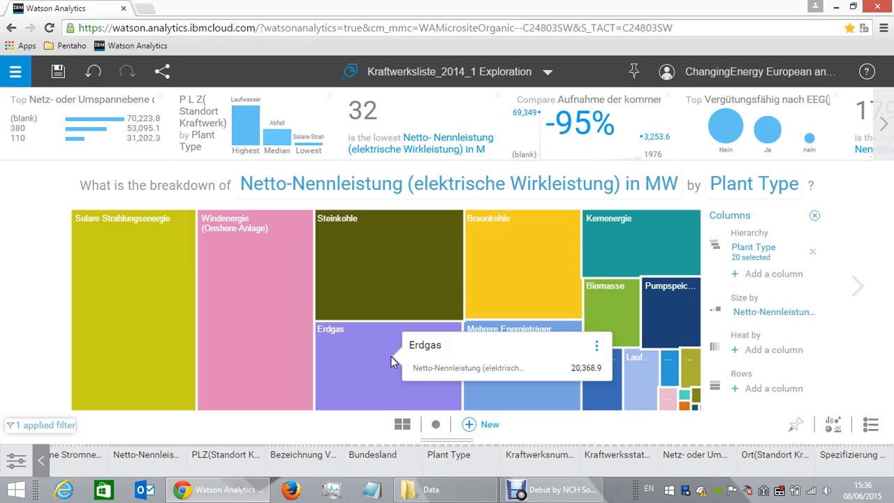
mouse_move(534, 264)
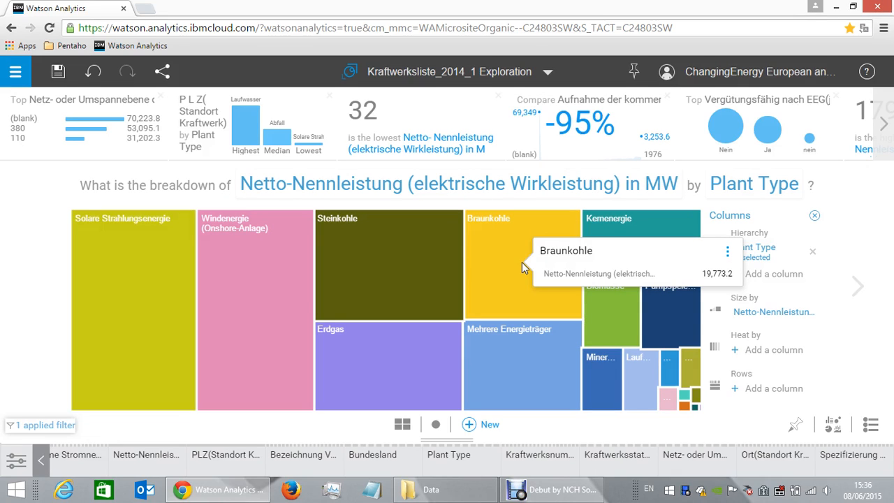
mouse_move(523, 361)
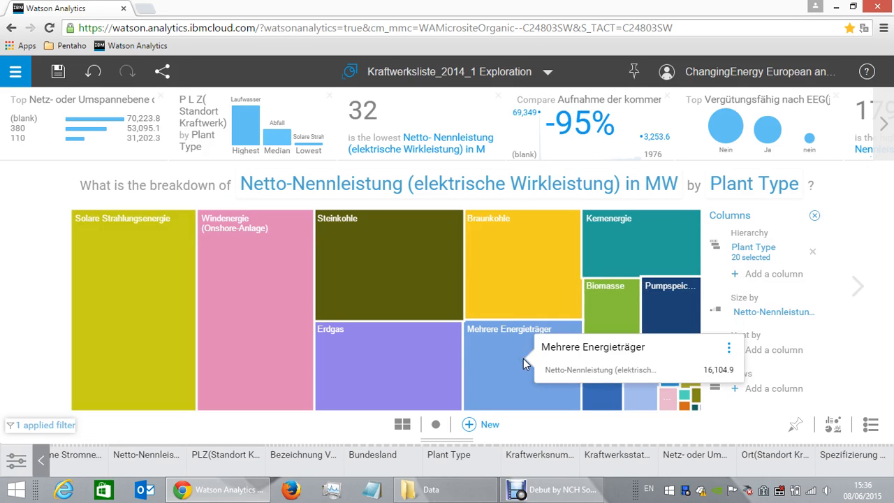
mouse_move(642, 244)
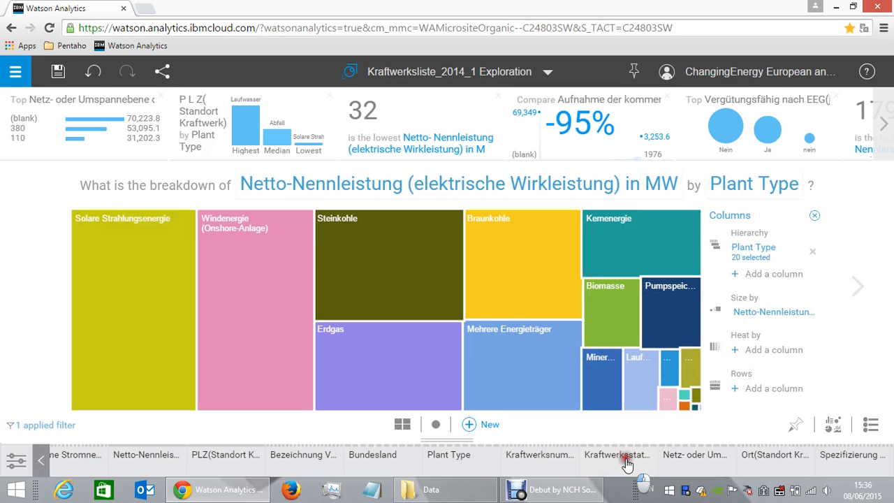
Split the tree map into rows by Kraftwerksstatus to compare plant types per operating status, and remove that row column again.
drag(627, 463, 754, 395)
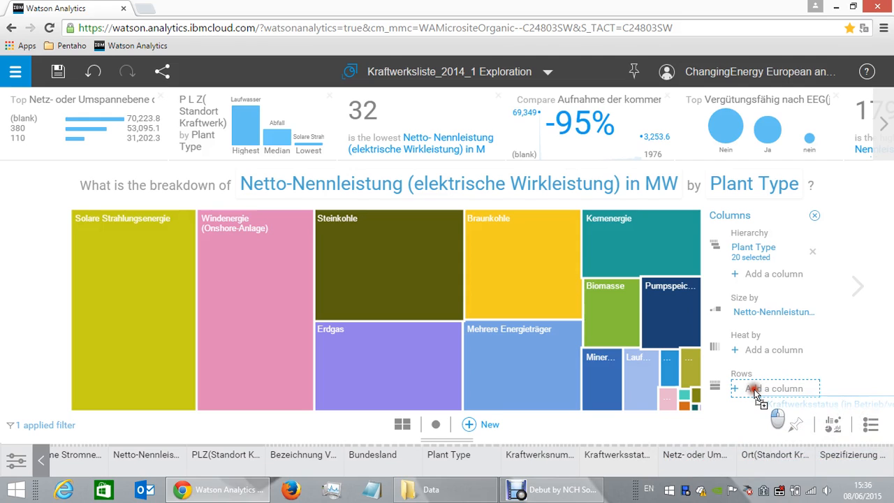
drag(754, 395, 754, 395)
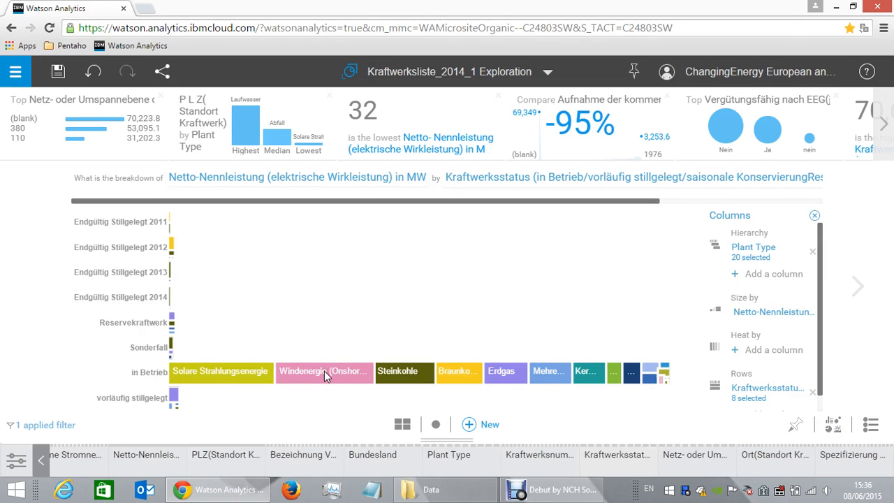
mouse_move(324, 371)
click(813, 395)
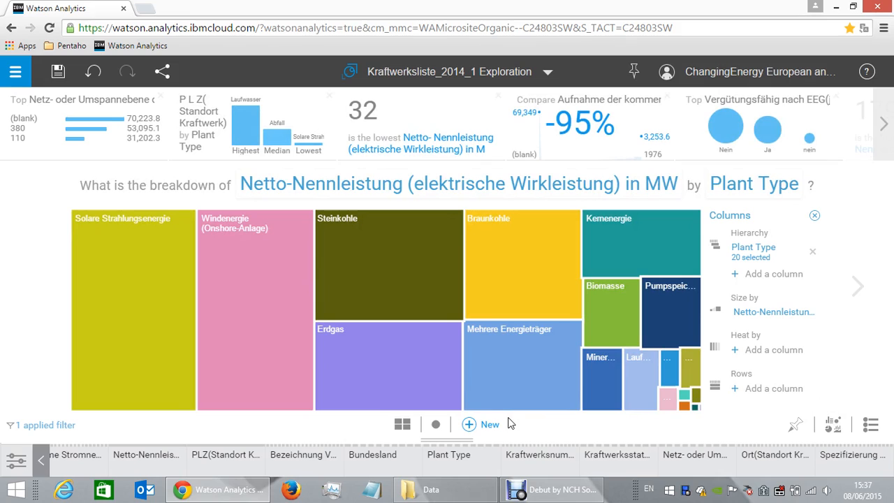
Pin the tree map of Netto-Nennleistung by Plant Type and return to the Welcome page.
click(799, 426)
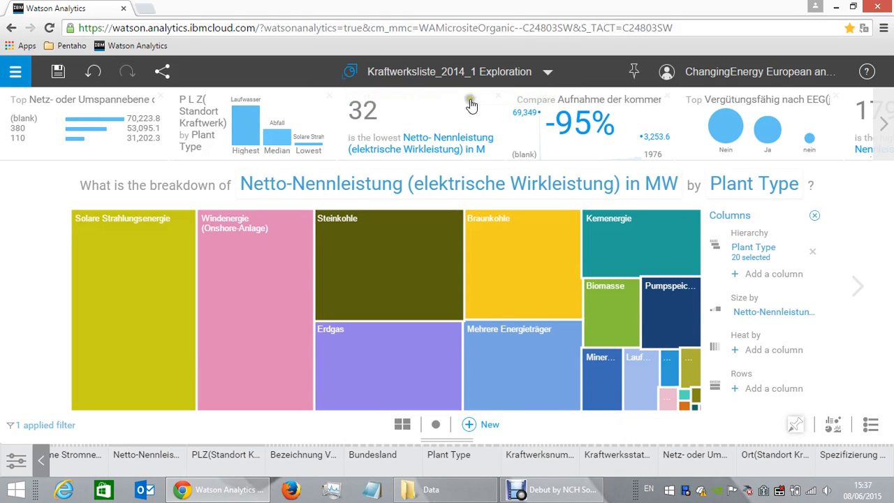
click(548, 74)
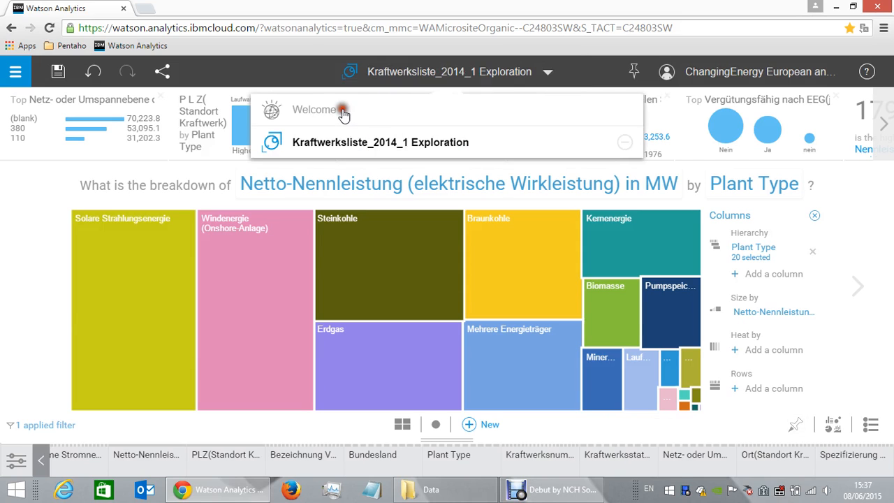
click(341, 111)
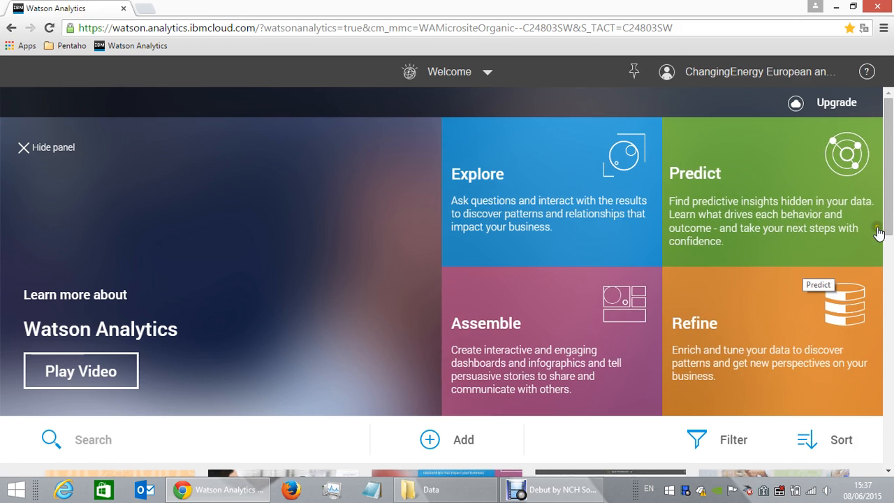
scroll(890, 237, down, 1)
drag(891, 238, 891, 254)
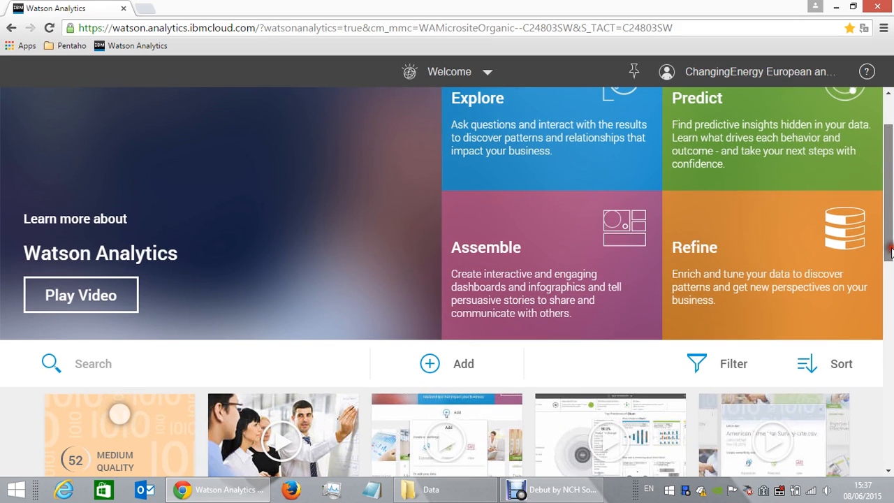
drag(891, 249, 891, 218)
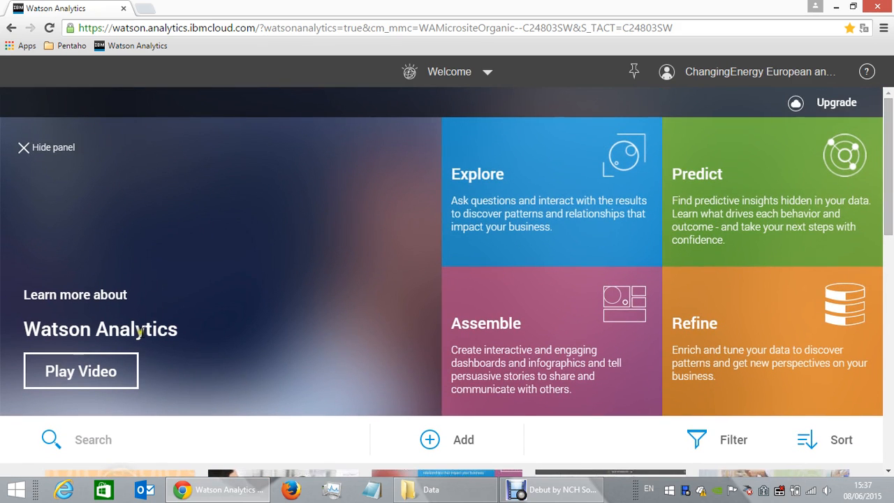